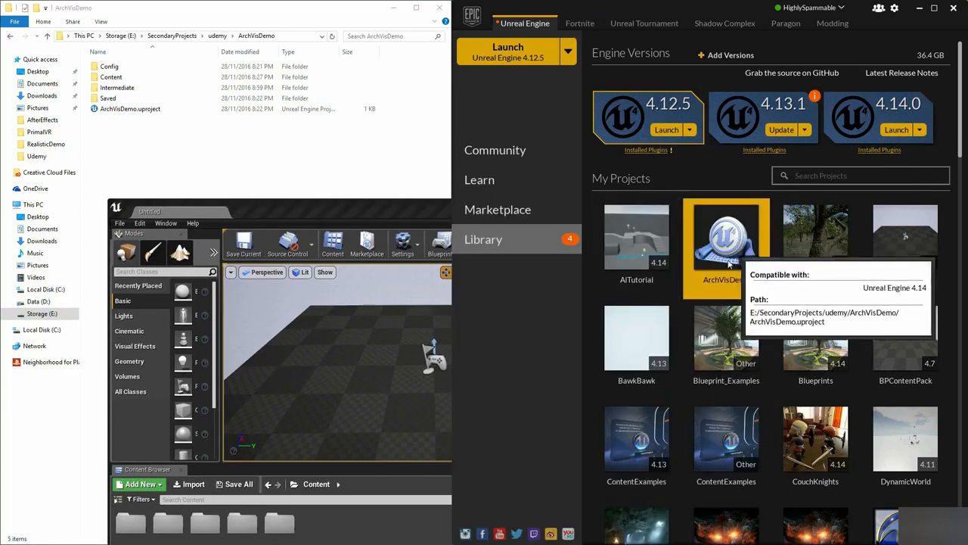
- Bring the ArchVisDemo editor window into full view and maximize it
left_click(342, 210)
left_click_drag(365, 207, 393, 158)
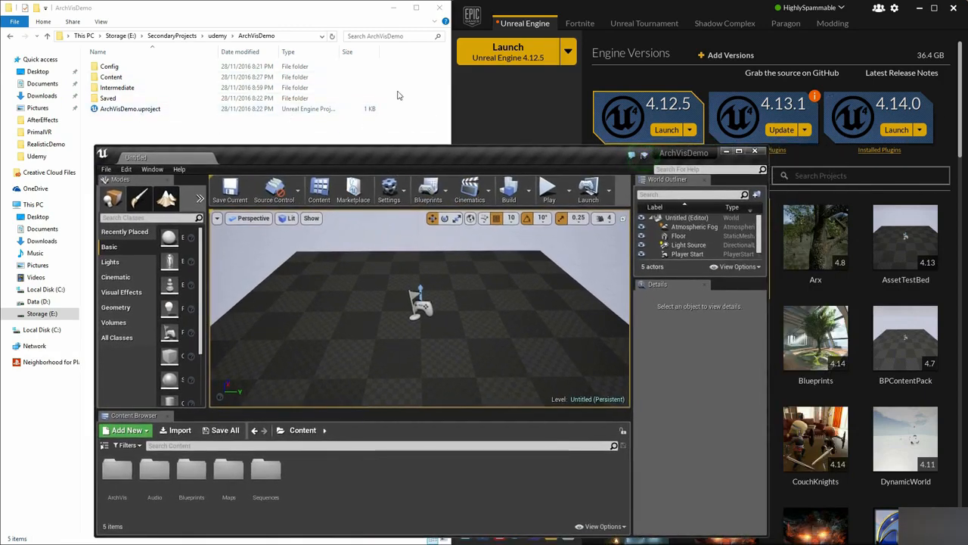
double_click(329, 155)
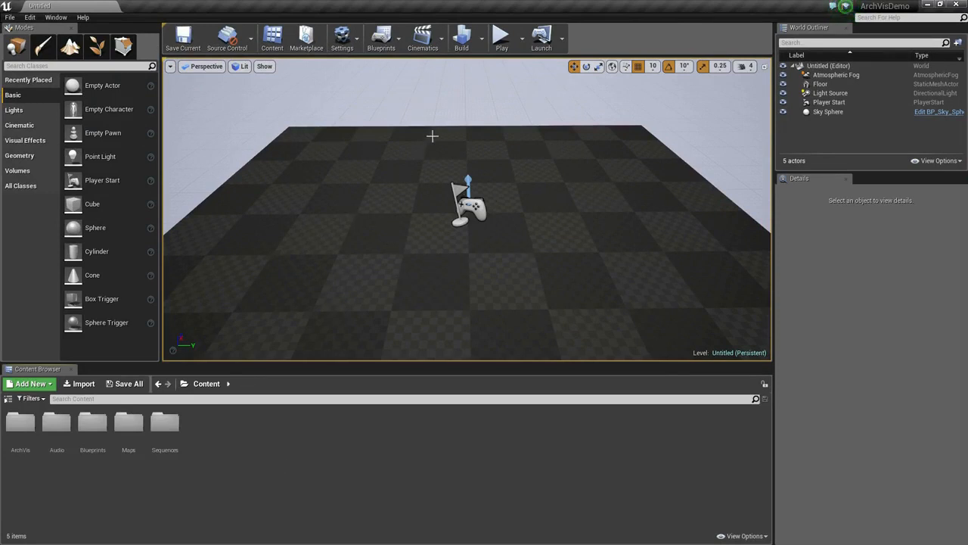
- Look around the level and fly the viewport camera forward, back, sideways, up and down over the floor
right_click_drag(476, 160, 434, 142)
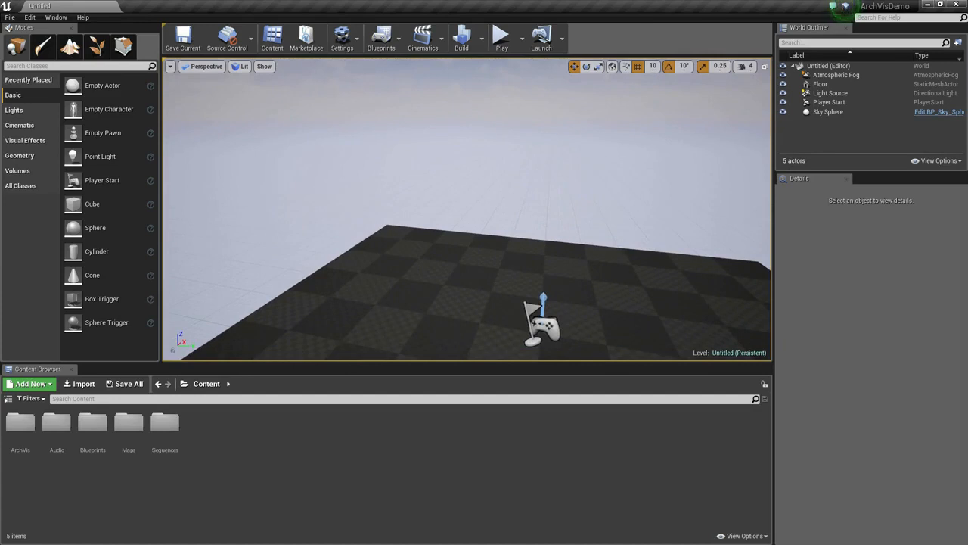
right_click_drag(435, 142, 642, 173)
right_click_drag(514, 152, 493, 152)
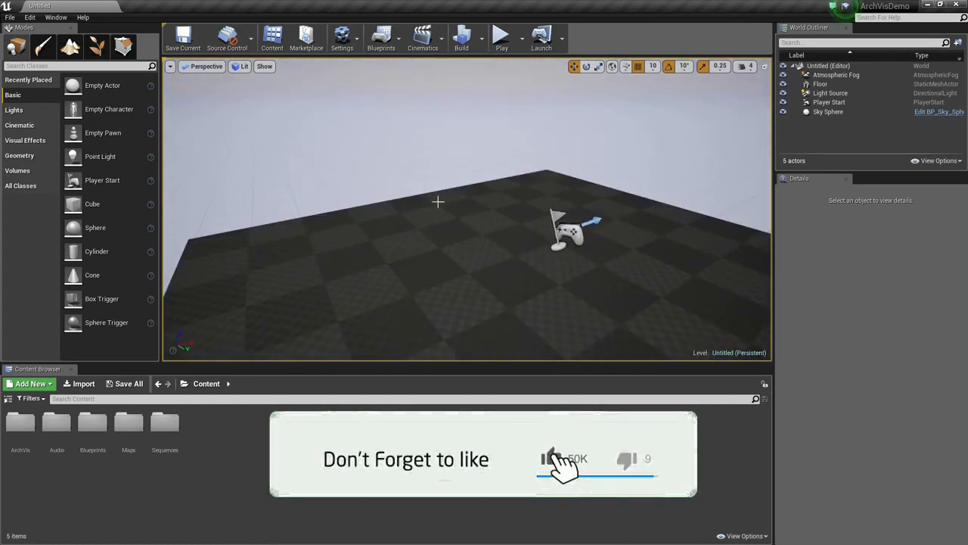
right_click_drag(509, 232, 430, 230)
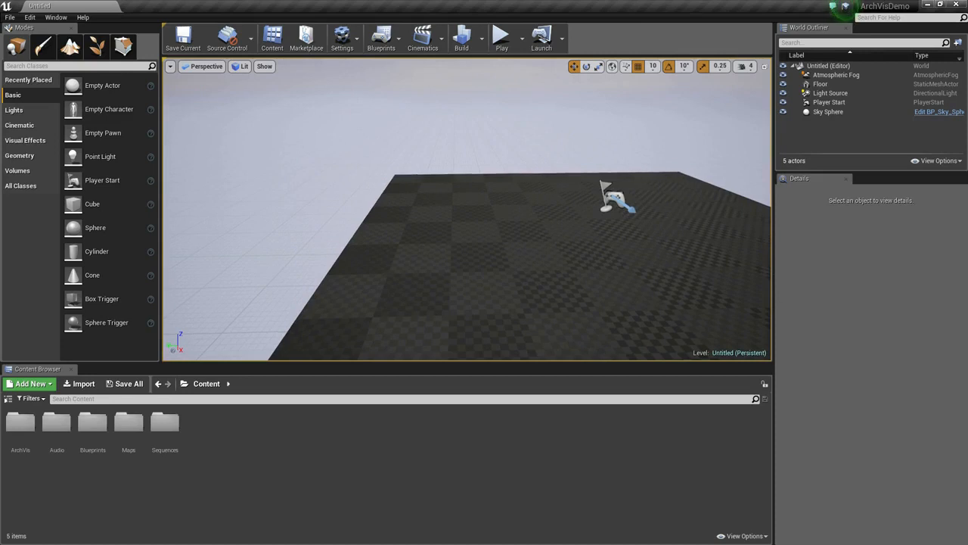
key("e")
key("q")
key("w")
key("s")
key("a")
key("d")
key("a")
key("d")
key("e")
key("q")
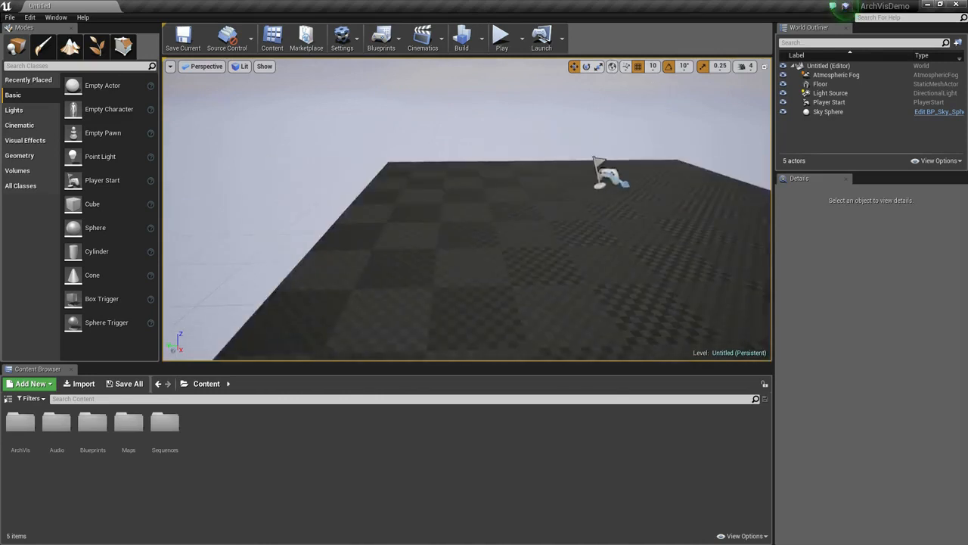
key("a")
key("d")
key("a")
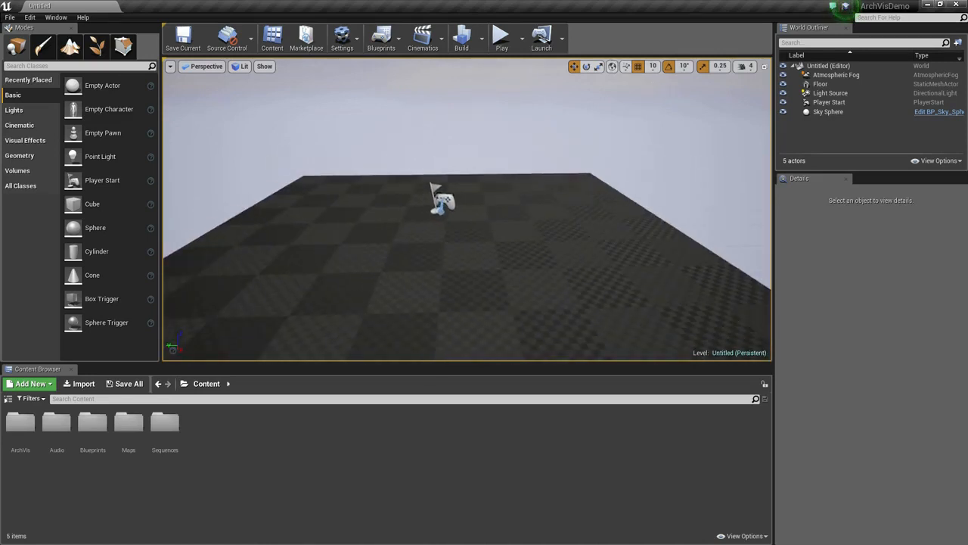
right_click_drag(468, 209, 227, 206)
right_click_drag(431, 277, 532, 284)
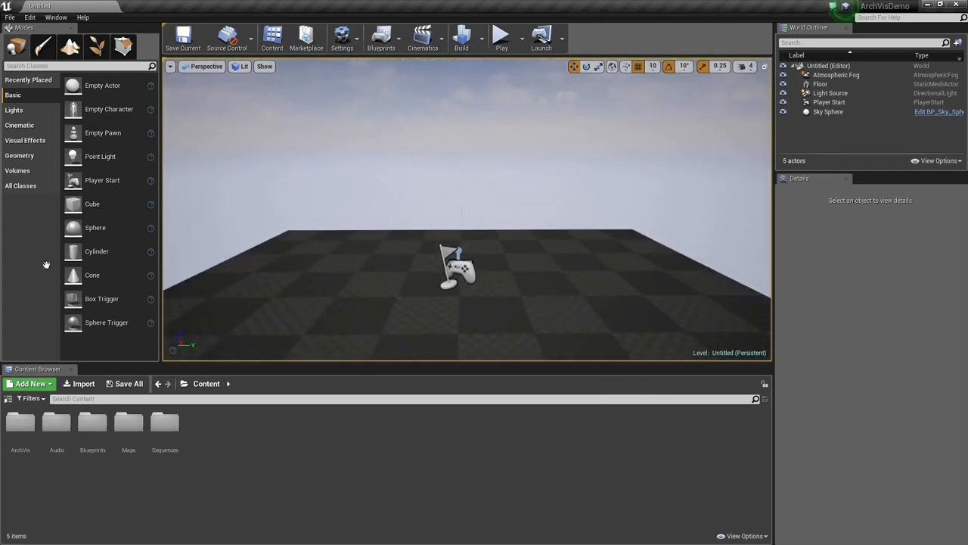
- Inspect the Player Start, focus the view on the Light Source, and inspect the Atmospheric Fog actor
left_click(457, 261)
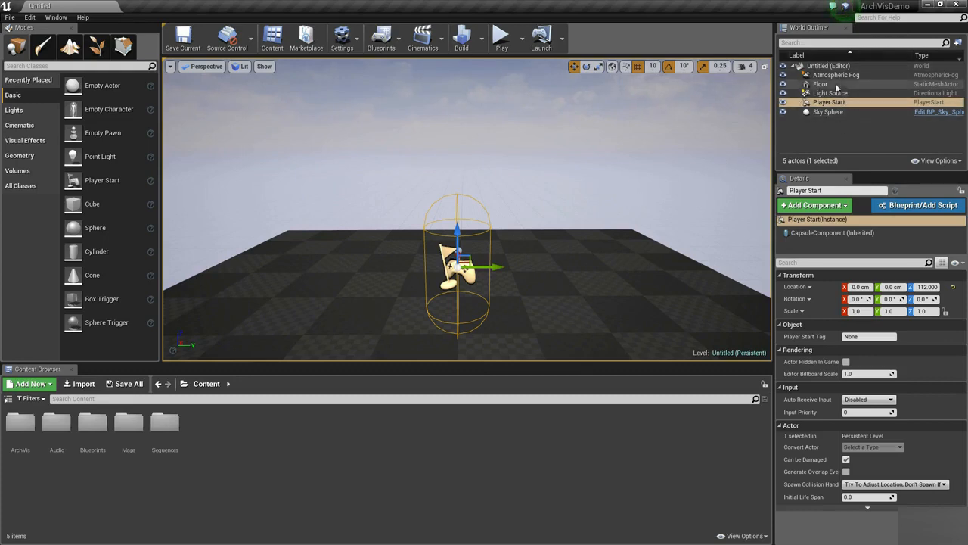
right_click_drag(681, 174, 660, 158)
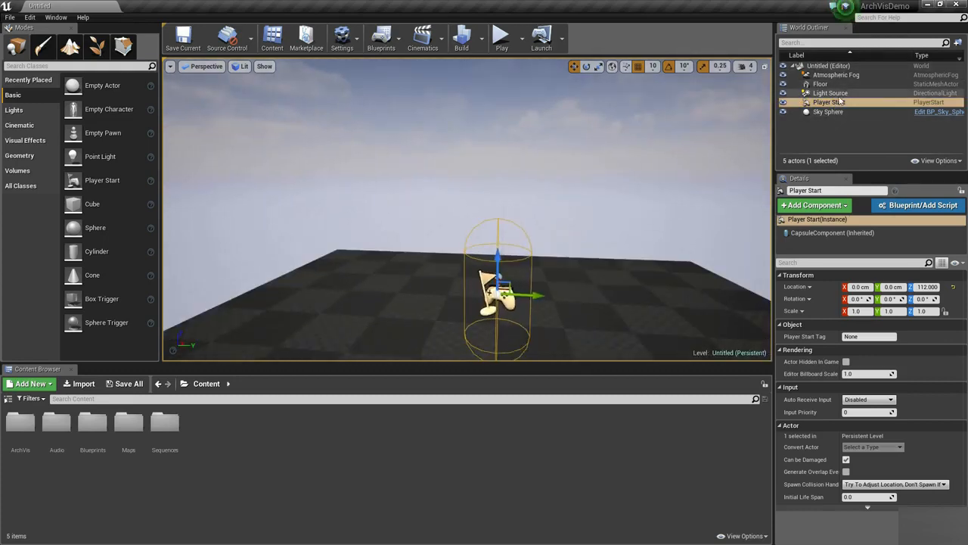
double_click(841, 96)
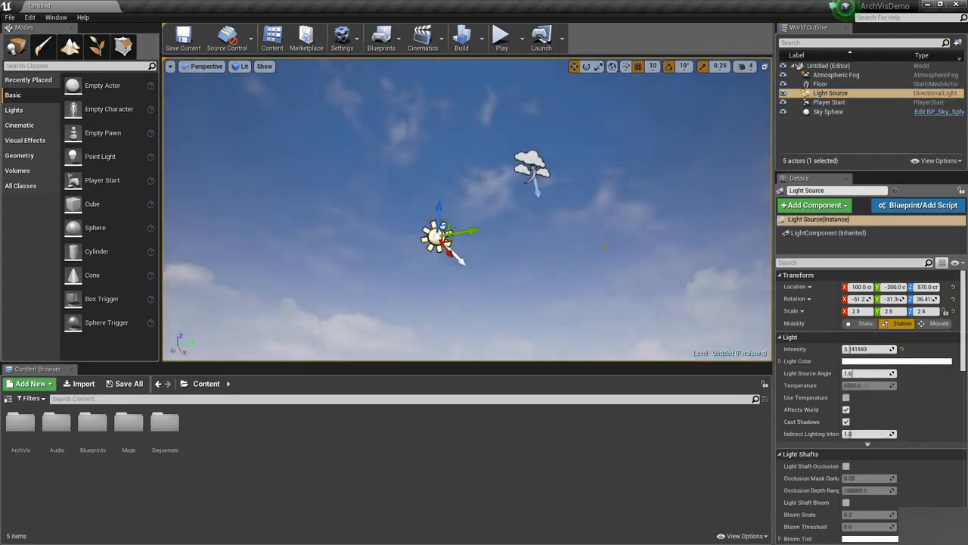
left_click(525, 156)
right_click_drag(582, 252, 593, 285)
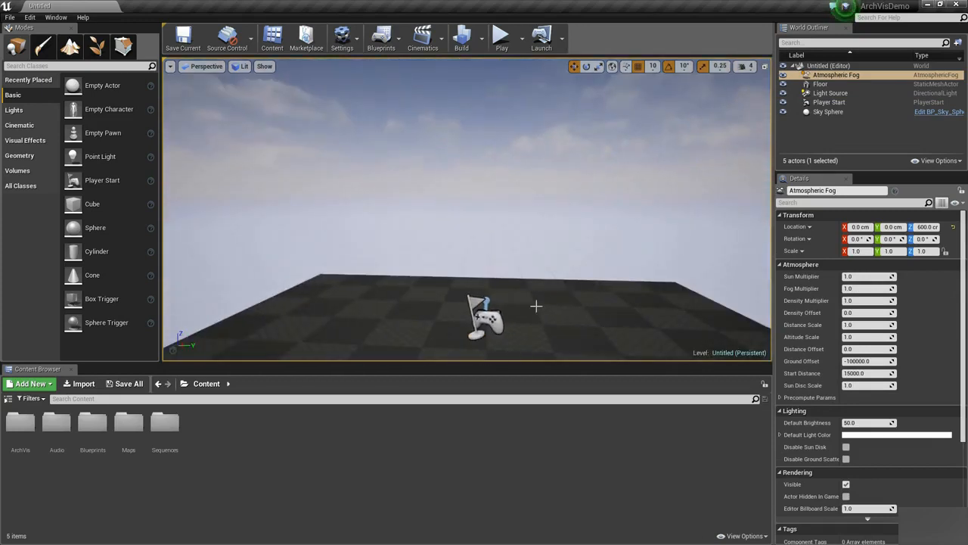
- Select the Player Start and move it to X 10 cm and Z 132 cm
left_click(485, 313)
right_click_drag(571, 266, 576, 301)
mouse_move(593, 235)
right_mouse_down()
mouse_move(469, 254)
mouse_move(593, 235)
right_mouse_up()
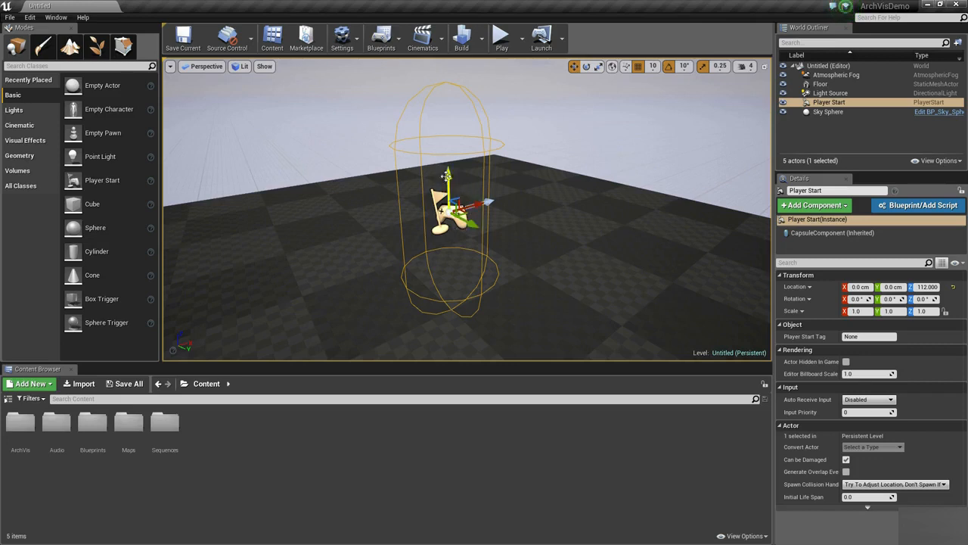
left_click_drag(450, 185, 479, 268)
mouse_move(494, 303)
right_mouse_down()
mouse_move(461, 313)
mouse_move(469, 295)
mouse_move(477, 307)
mouse_move(495, 300)
right_mouse_up()
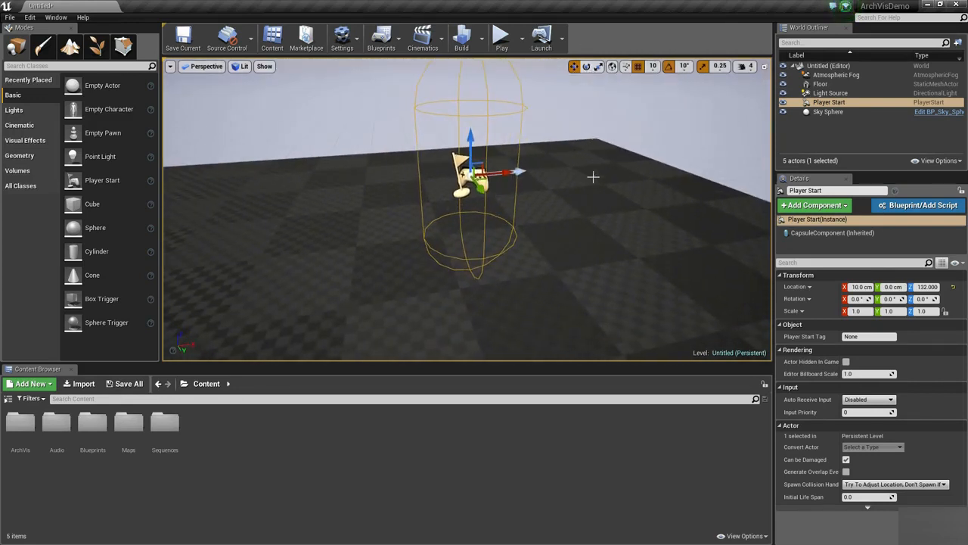
- Rotate the Player Start about its Z axis and bring it back to its original heading
key("e")
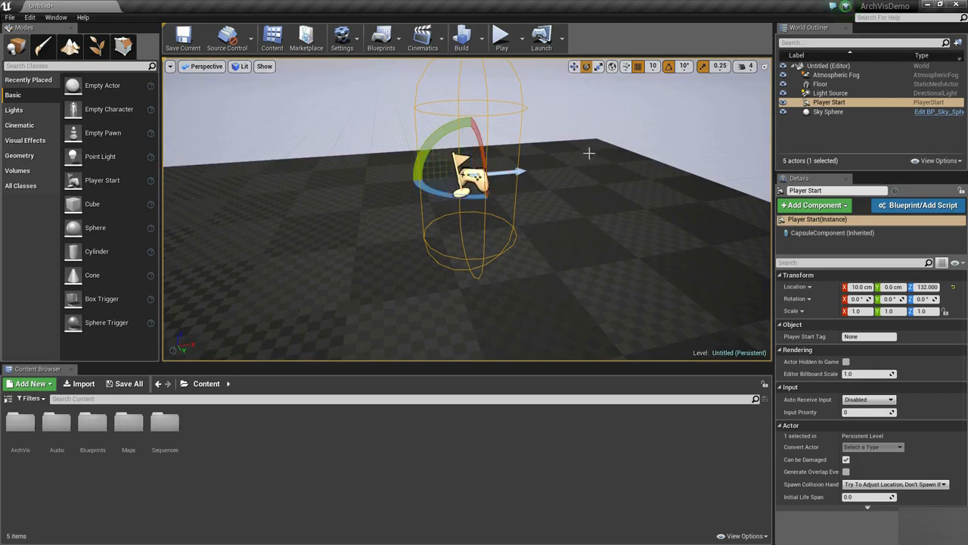
mouse_move(574, 145)
right_mouse_down()
mouse_move(571, 121)
mouse_move(561, 135)
right_mouse_up()
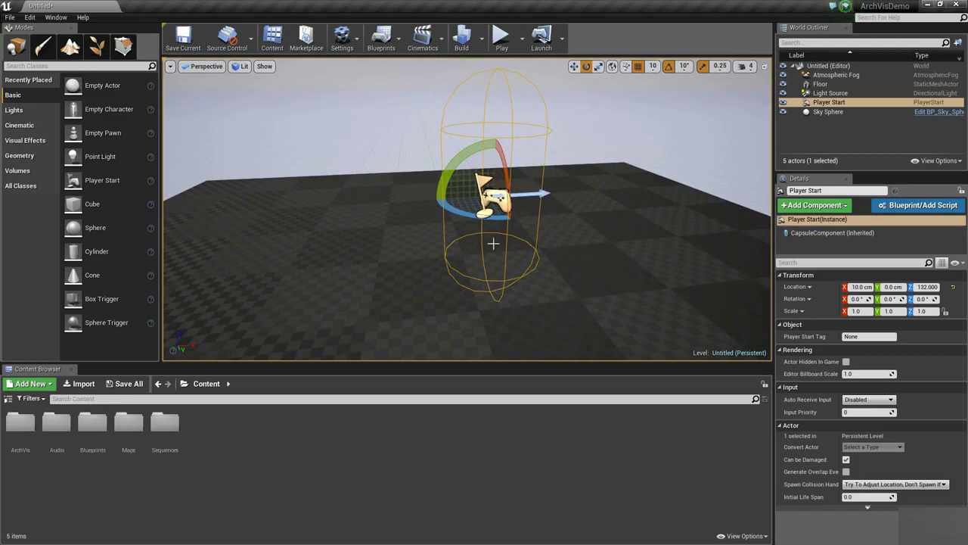
mouse_move(490, 218)
left_mouse_down()
mouse_move(502, 193)
mouse_move(435, 214)
mouse_move(484, 227)
mouse_move(556, 196)
mouse_move(495, 216)
left_mouse_up()
right_click_drag(601, 243, 692, 261)
key("a")
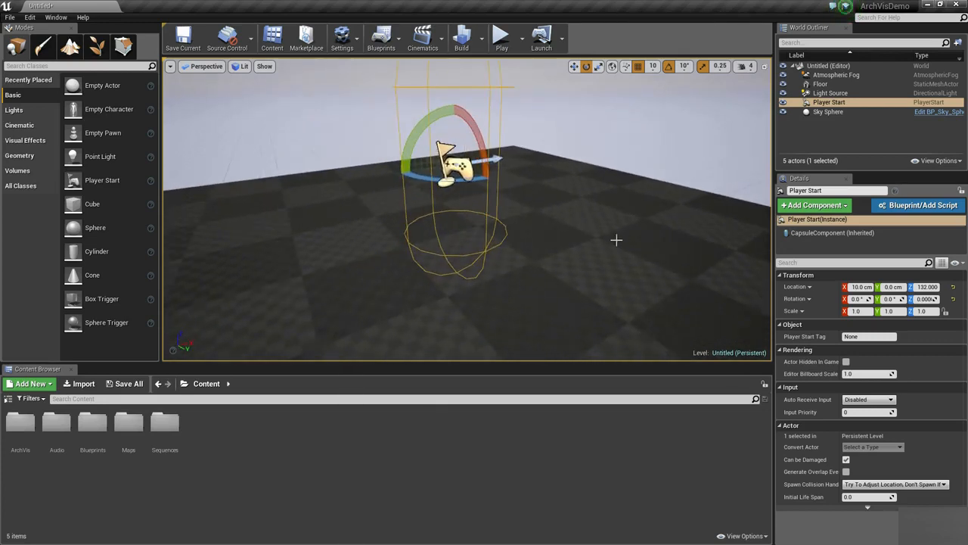
right_click_drag(601, 262, 603, 260)
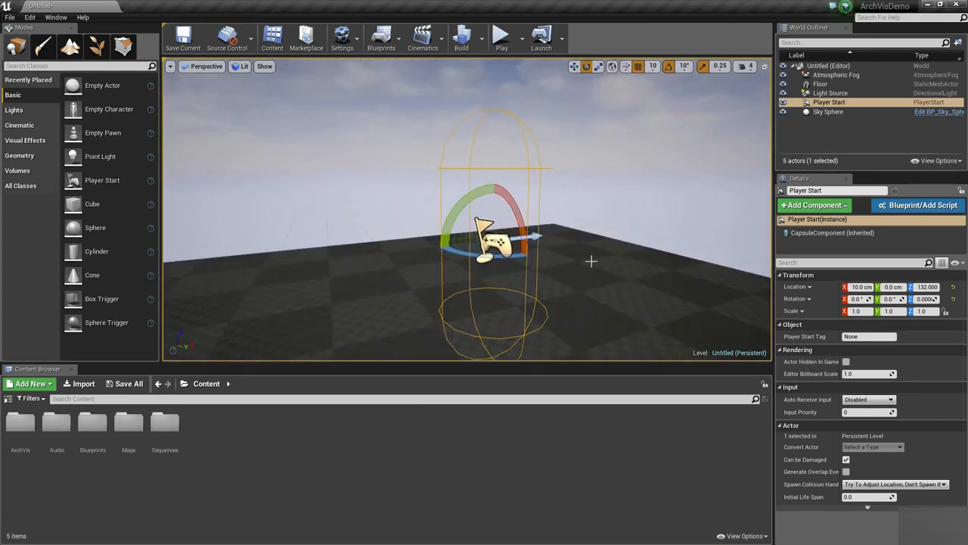
left_click_drag(506, 256, 603, 253)
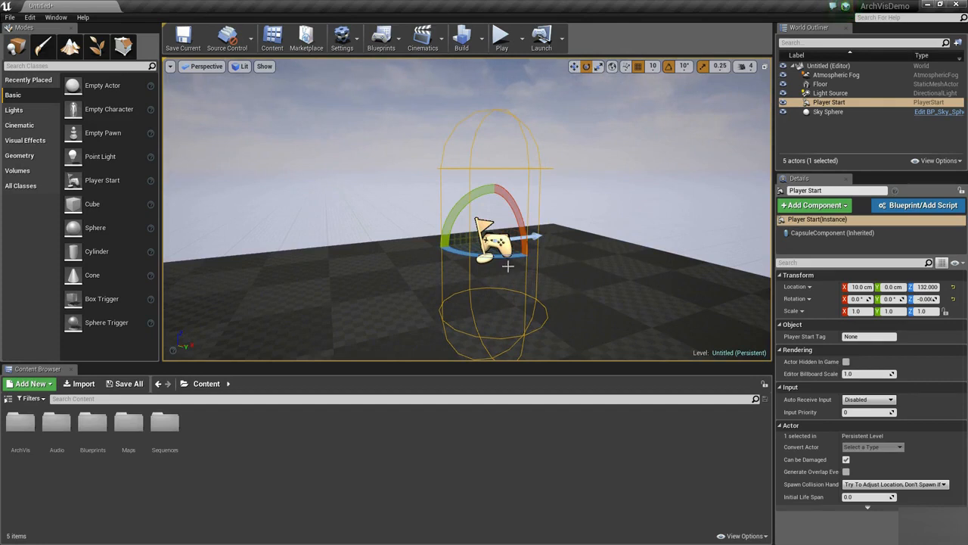
- Switch between the move and rotate tools and try rotating the Player Start about its other axes
key("w")
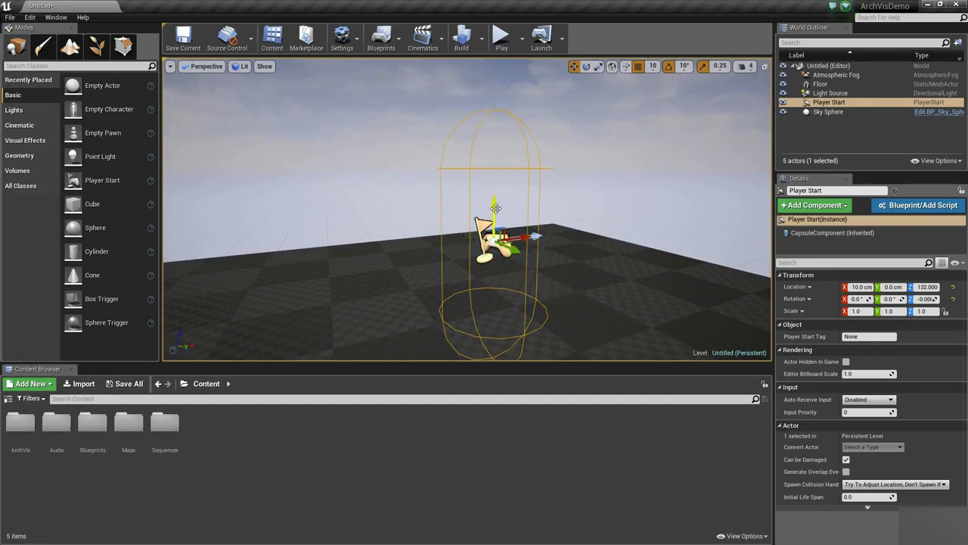
key("e")
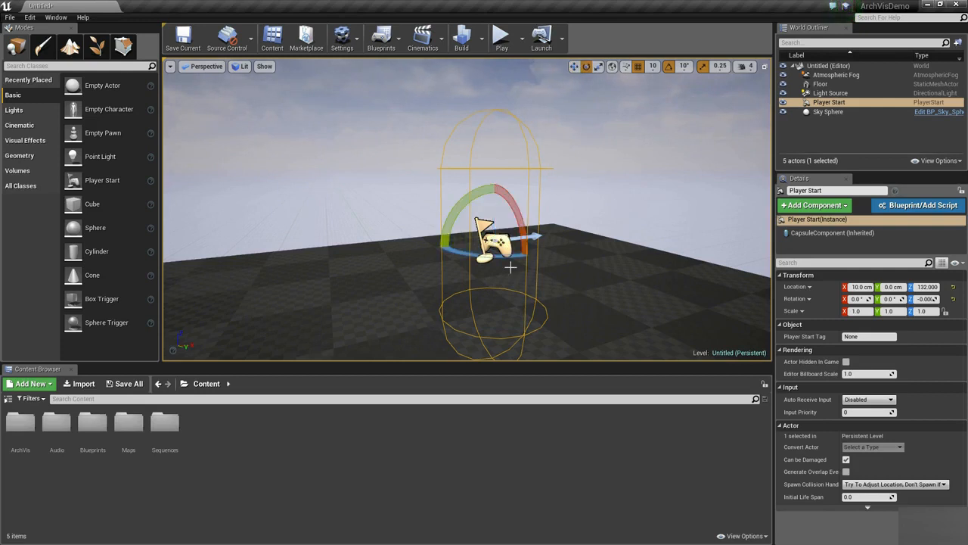
mouse_move(501, 255)
left_mouse_down()
mouse_move(423, 260)
mouse_move(501, 255)
left_mouse_up()
left_click_drag(514, 199, 460, 206)
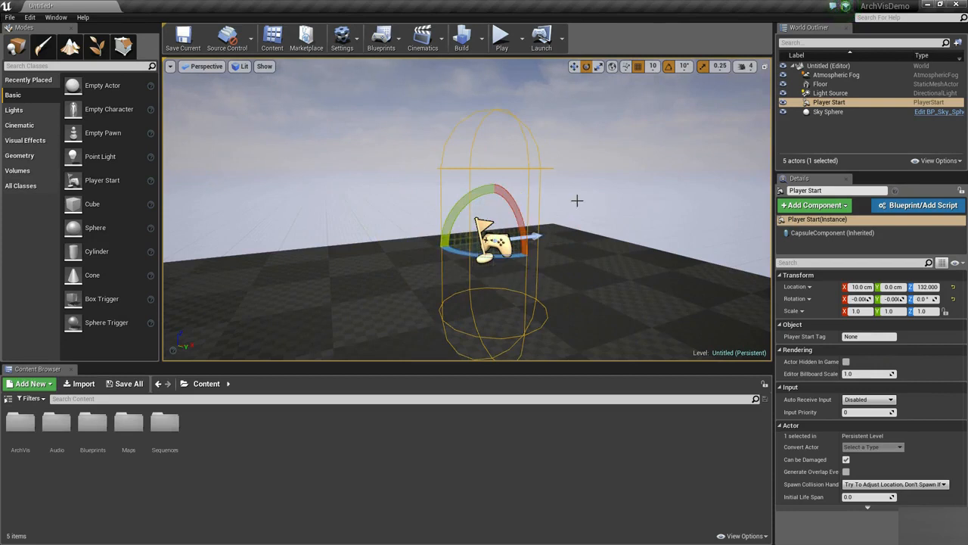
- Try scaling the Player Start uniformly, and return to the move tool
key("r")
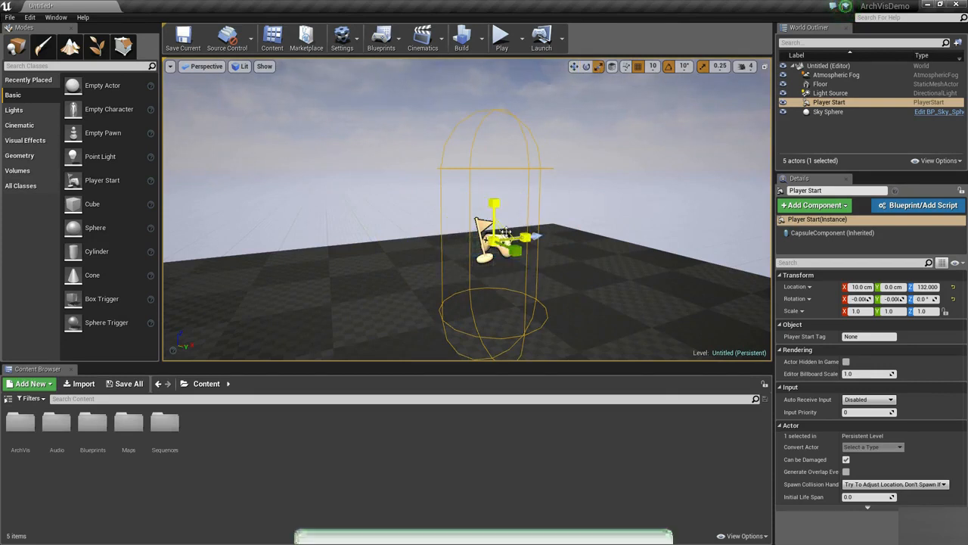
mouse_move(506, 239)
left_mouse_down()
mouse_move(539, 223)
mouse_move(505, 239)
left_mouse_up()
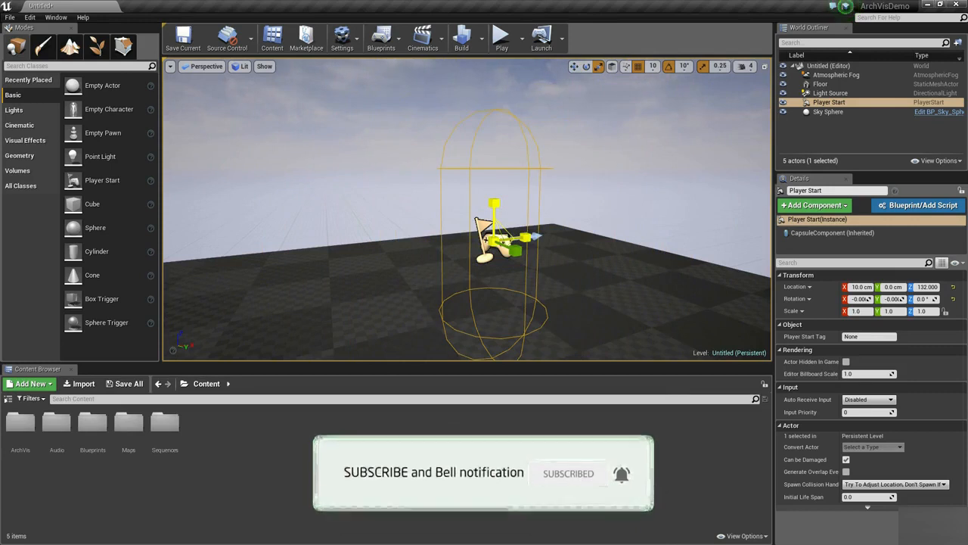
key("w")
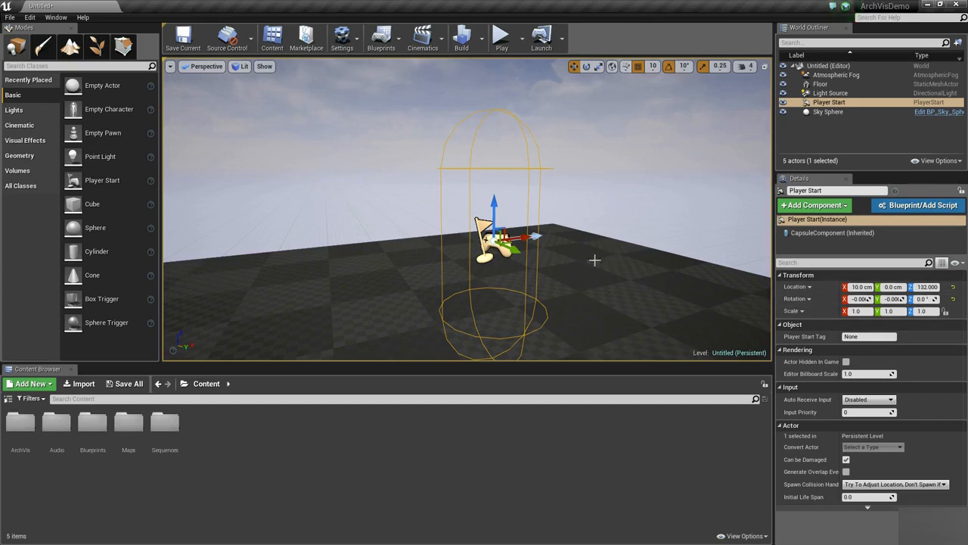
- Raise the Player Start to Z 272 cm and lower it to Z 122 cm
right_click_drag(595, 262, 594, 271)
left_click_drag(522, 209, 520, 31)
scroll(648, 294, "down", 5)
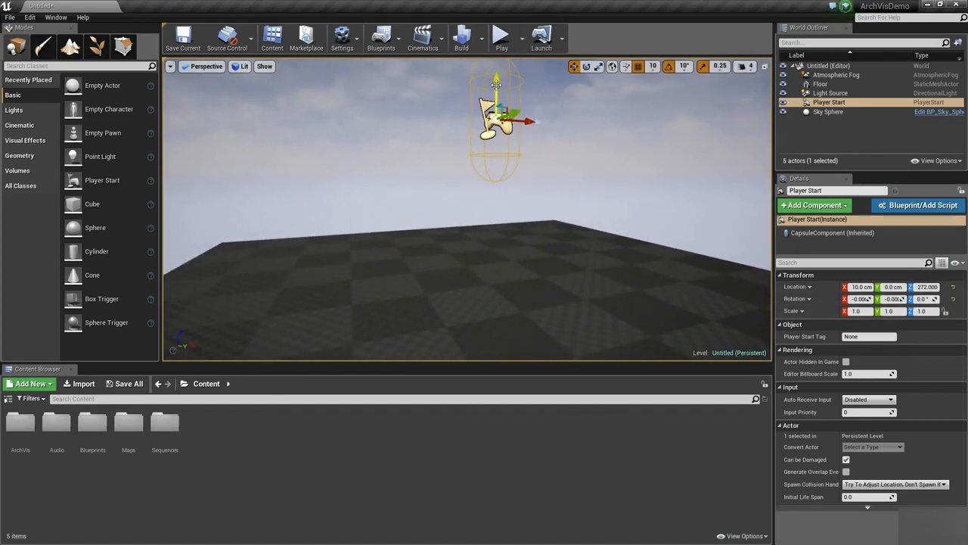
left_click_drag(497, 84, 496, 179)
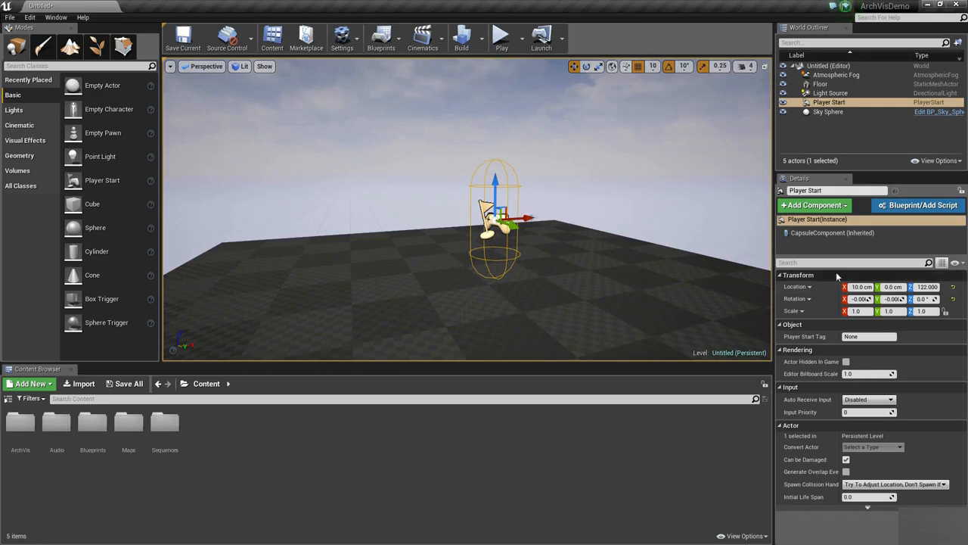
- Raise the Player Start to Z 342 cm and snap it down onto the floor
left_click_drag(495, 190, 496, 42)
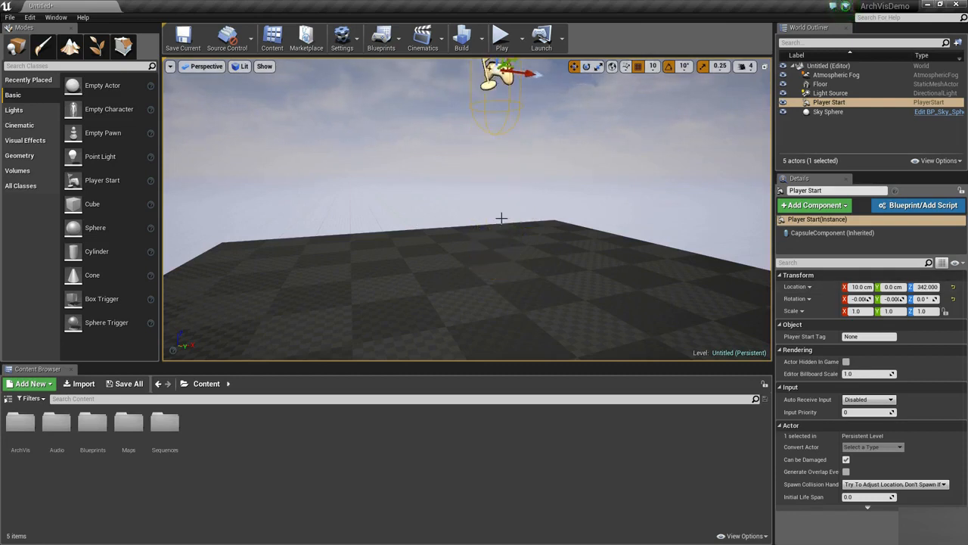
right_click_drag(502, 218, 551, 265)
key("End")
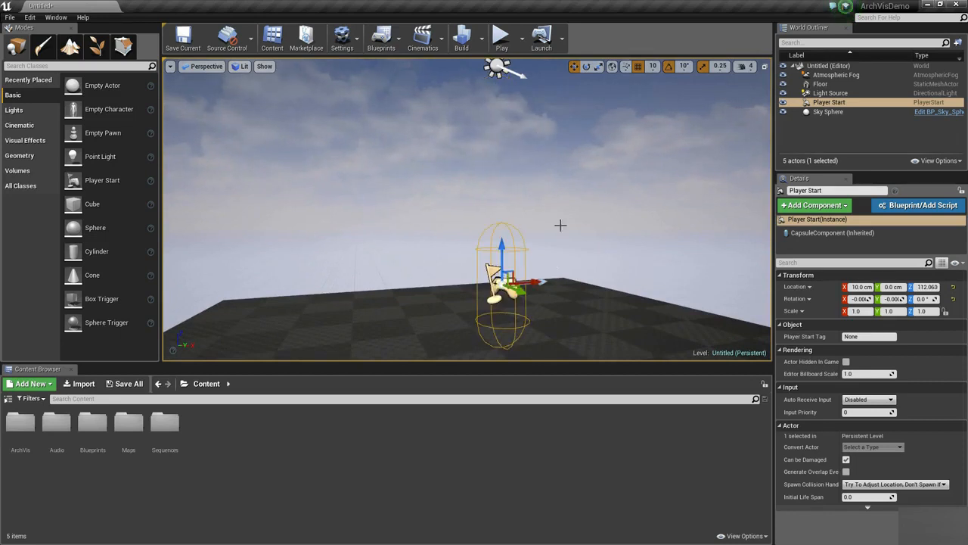
mouse_move(559, 224)
right_mouse_down()
mouse_move(560, 189)
mouse_move(554, 225)
right_mouse_up()
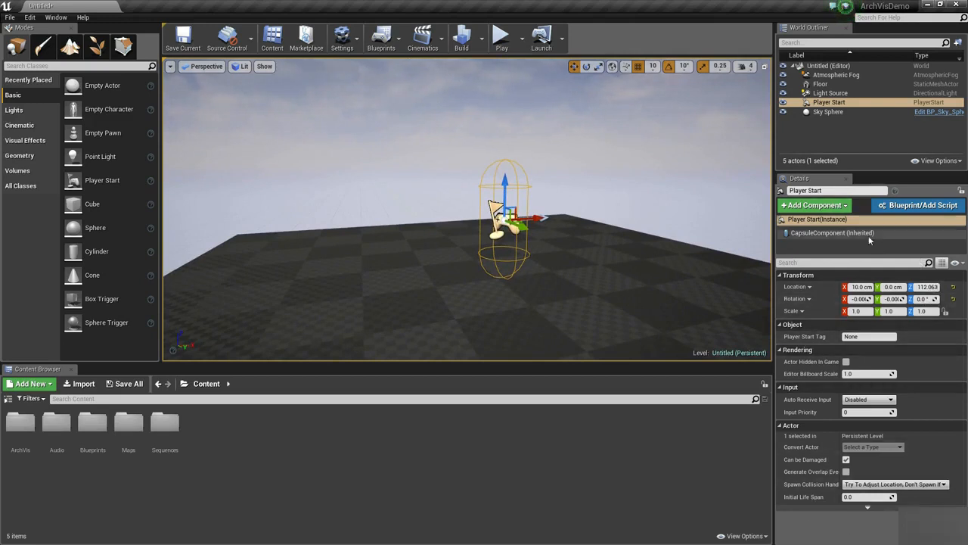
- Select the Light Source directional light and set its intensity to 3
right_click_drag(602, 285, 552, 249)
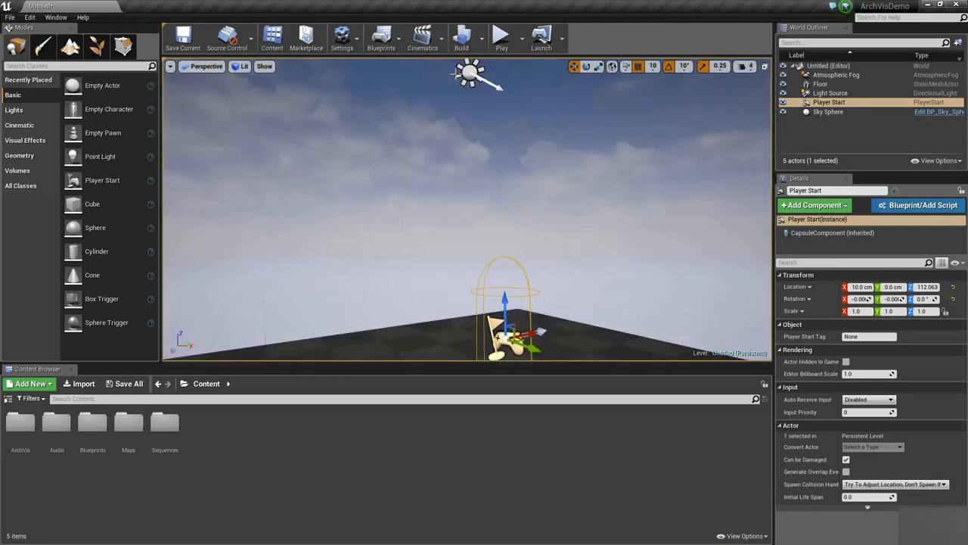
left_click(469, 71)
right_click_drag(560, 209, 575, 261)
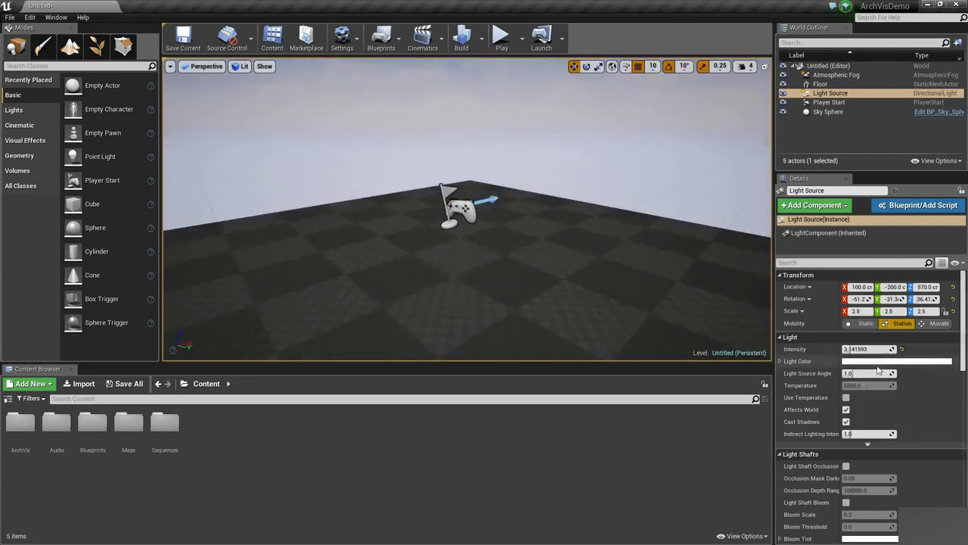
mouse_move(860, 349)
left_mouse_down()
mouse_move(892, 348)
mouse_move(856, 348)
left_mouse_up()
type("3")
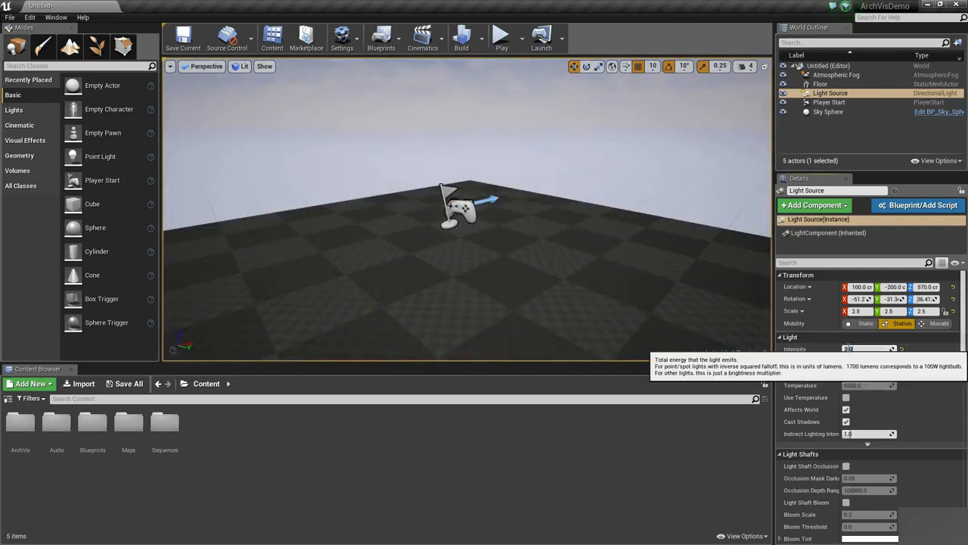
- Select the Player Start and set its Z location to 200 cm
left_click(464, 215)
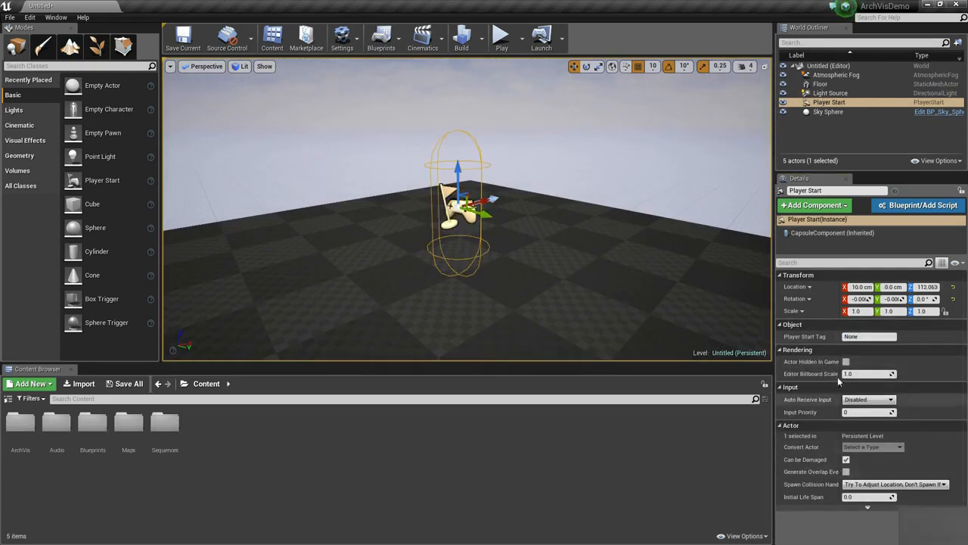
left_click(929, 288)
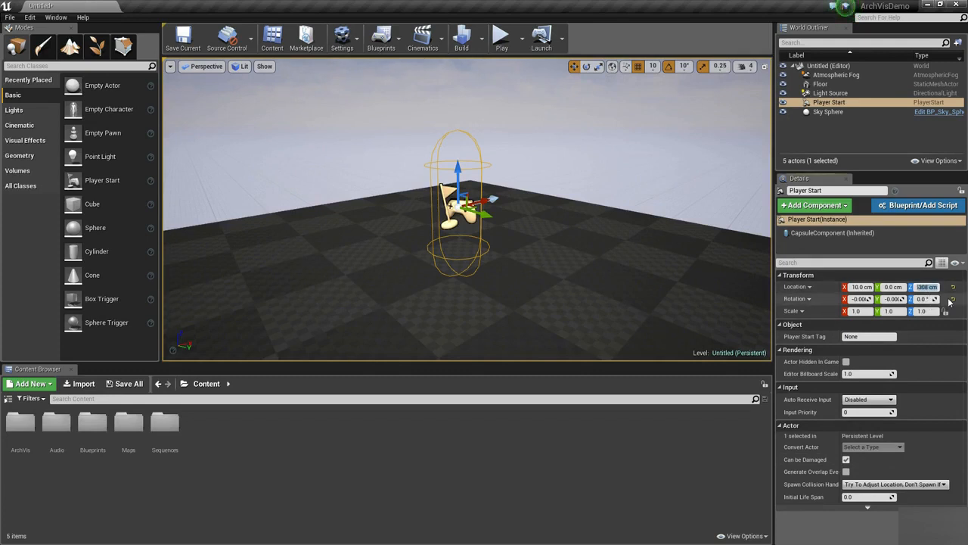
type("200")
key("Return")
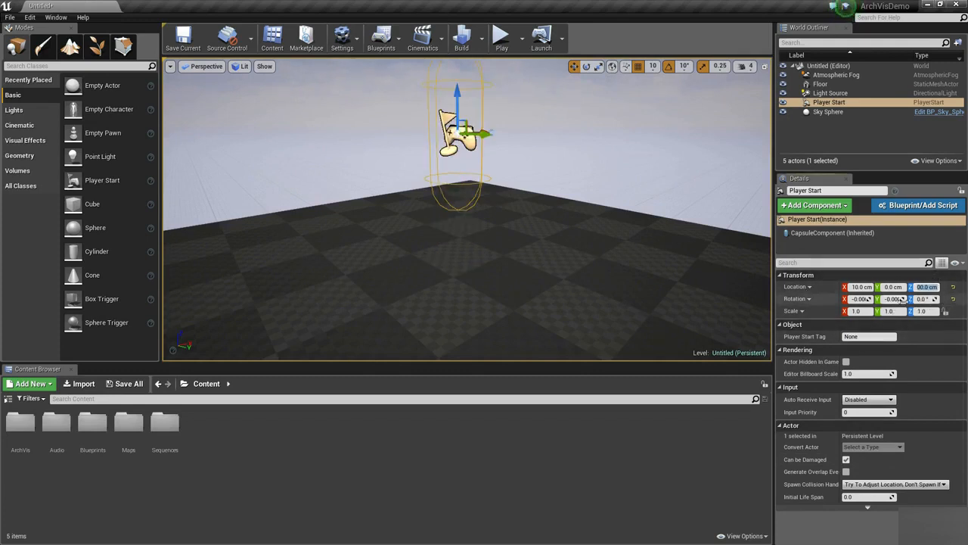
- Rotate the Player Start to about 90 degrees around Z and snap it down onto the floor
left_click(936, 298)
key("Return")
right_click_drag(745, 313, 605, 280)
right_click_drag(681, 272, 707, 291)
key("End")
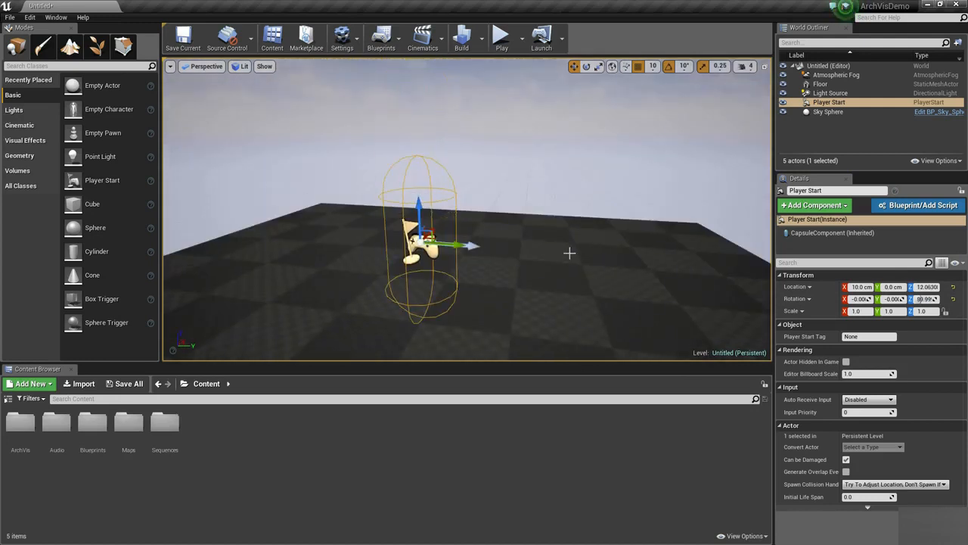
- Place an additive Box geometry brush on the floor near the Player Start
right_click_drag(529, 218, 462, 246)
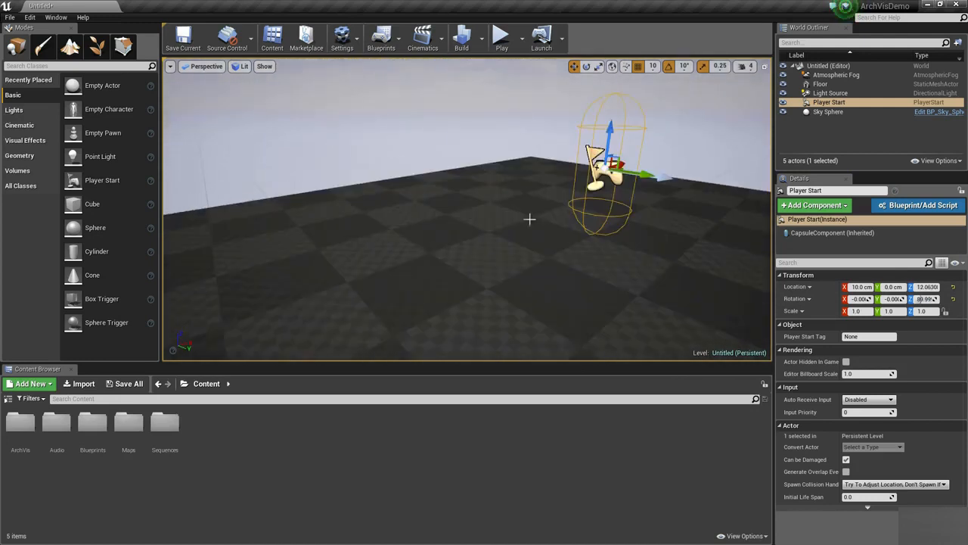
right_click_drag(395, 190, 468, 193)
key("s")
right_click_drag(332, 212, 318, 232)
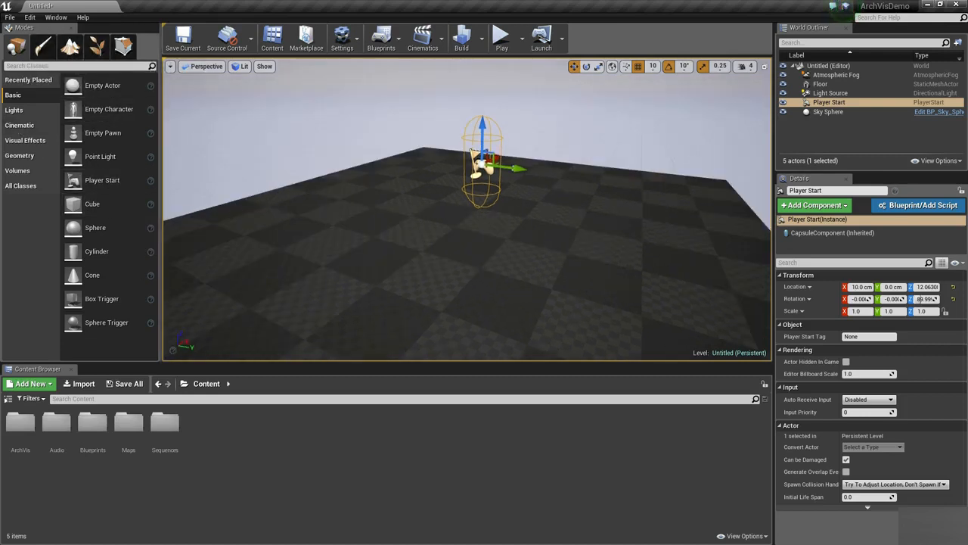
right_click_drag(467, 219, 483, 204)
mouse_move(287, 219)
right_mouse_down()
mouse_move(328, 238)
mouse_move(340, 233)
mouse_move(298, 225)
right_mouse_up()
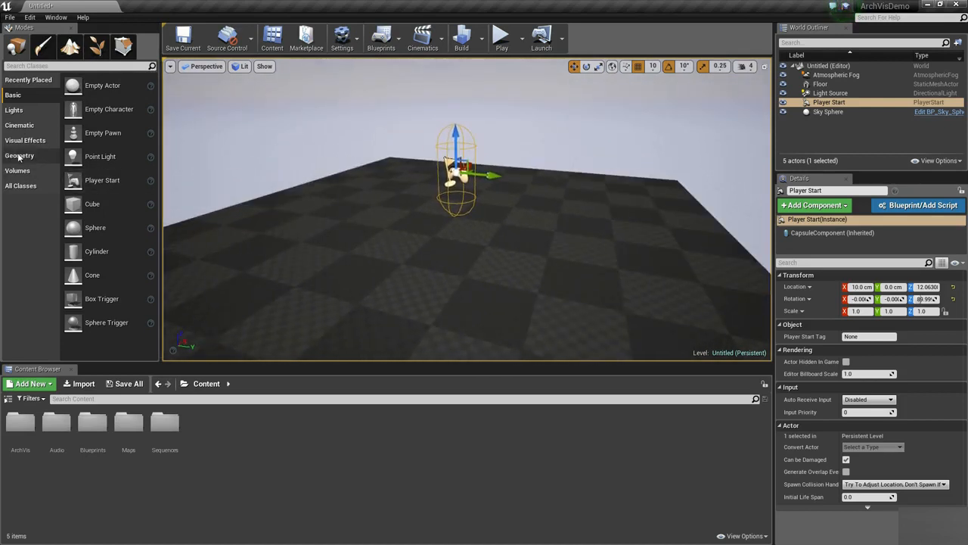
left_click(18, 156)
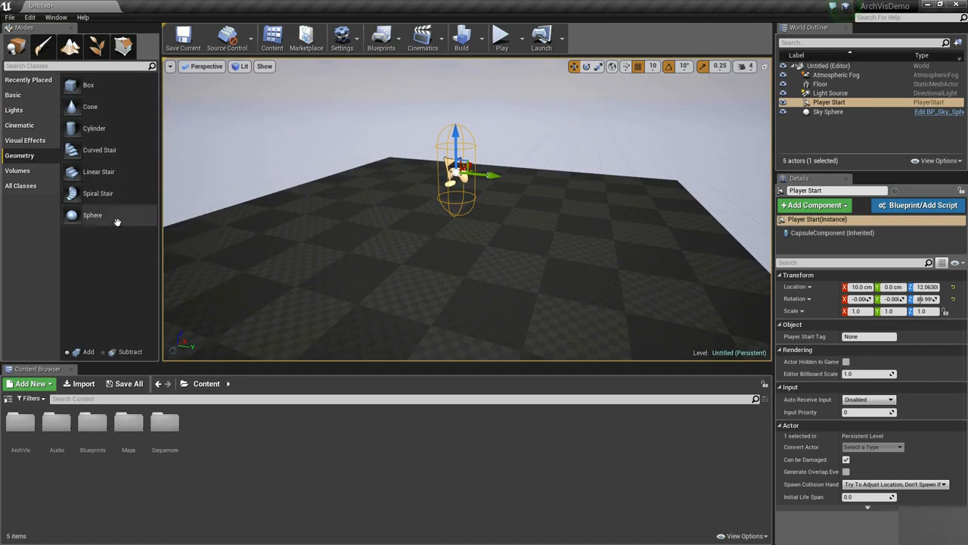
right_click_drag(310, 218, 273, 227)
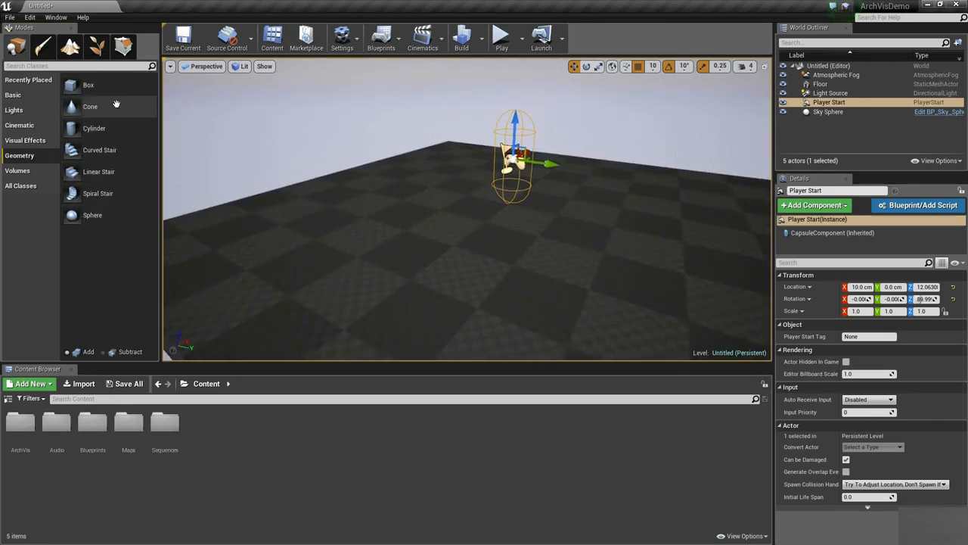
mouse_move(102, 86)
left_mouse_down()
mouse_move(314, 170)
mouse_move(413, 300)
mouse_move(415, 218)
mouse_move(391, 237)
left_mouse_up()
mouse_move(469, 288)
right_mouse_down()
mouse_move(393, 291)
mouse_move(370, 276)
mouse_move(365, 299)
mouse_move(340, 310)
mouse_move(380, 296)
mouse_move(361, 266)
mouse_move(455, 315)
mouse_move(521, 327)
mouse_move(467, 317)
right_mouse_up()
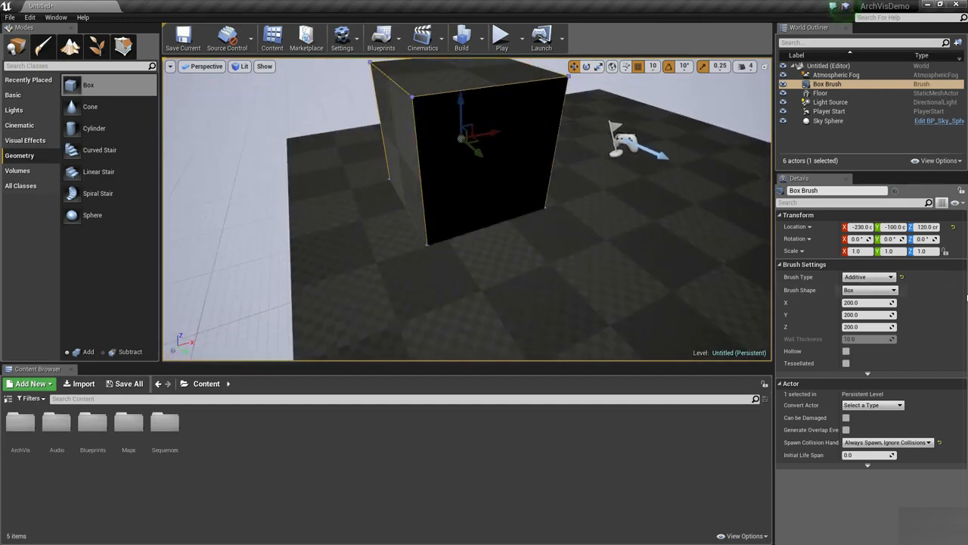
- Set the Box Brush's X size to 400, and reset it to the default
left_click(864, 303)
type("400")
key("Return")
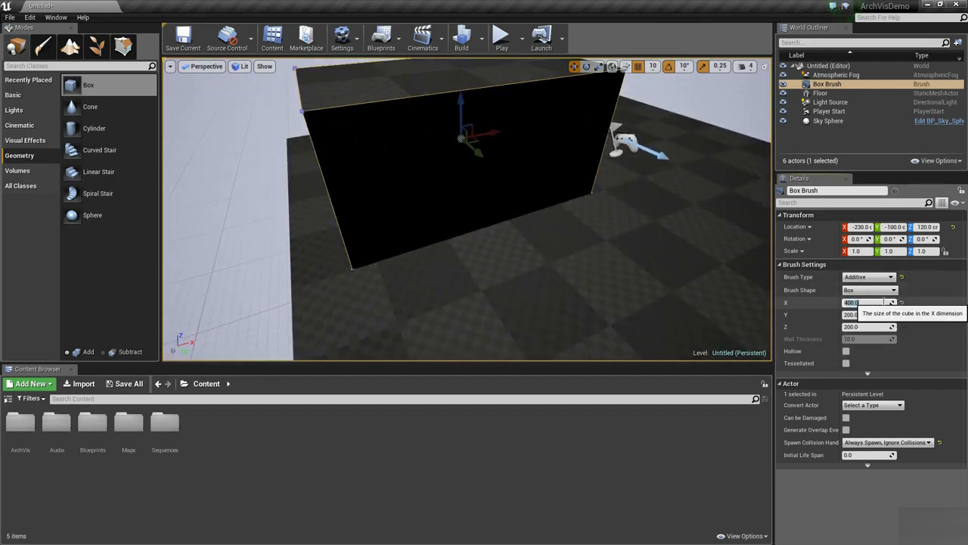
mouse_move(635, 303)
right_mouse_down()
mouse_move(741, 309)
mouse_move(690, 238)
right_mouse_up()
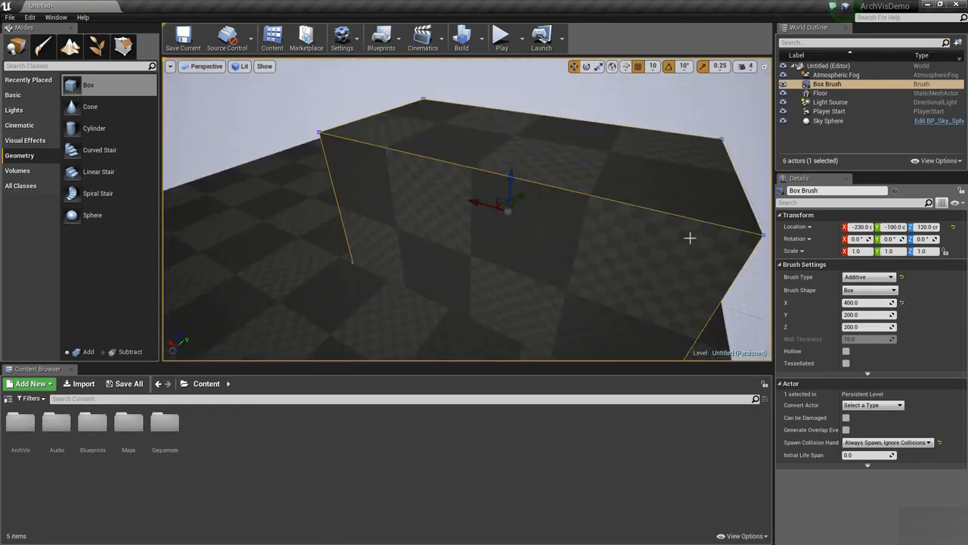
left_click(901, 303)
mouse_move(584, 308)
right_mouse_down()
mouse_move(563, 294)
mouse_move(567, 310)
right_mouse_up()
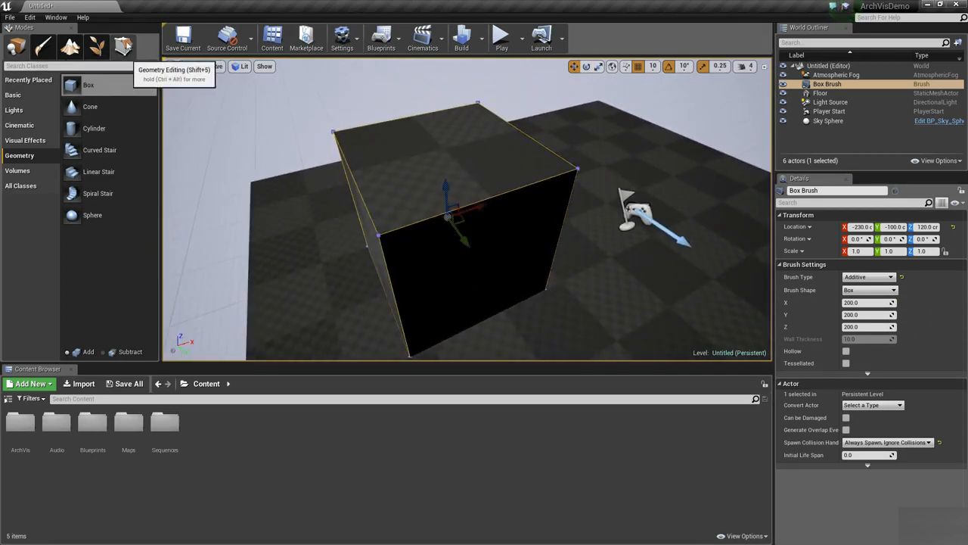
- Enable geometry editing and stretch the Box Brush by pulling its end face facing the Player Start outward along X
left_click(124, 47)
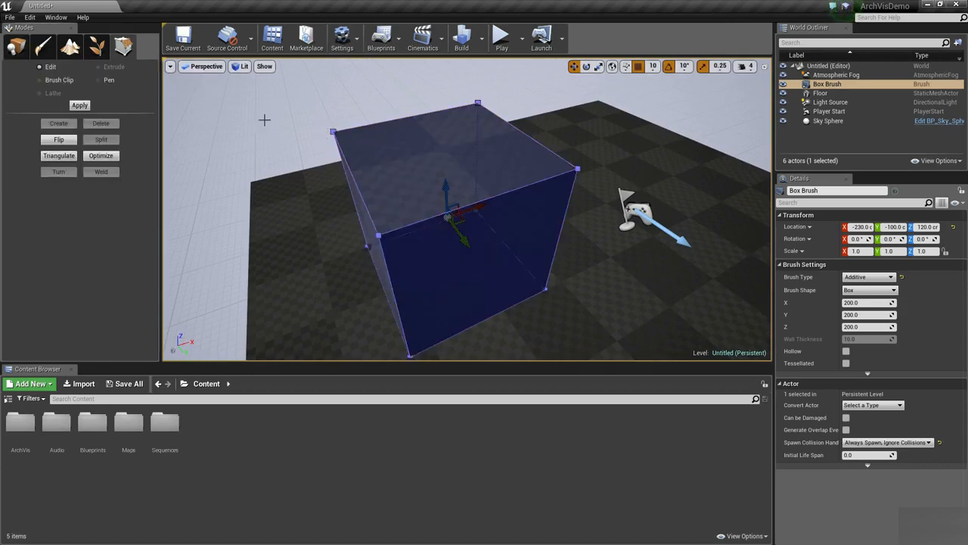
right_click_drag(314, 130, 265, 98)
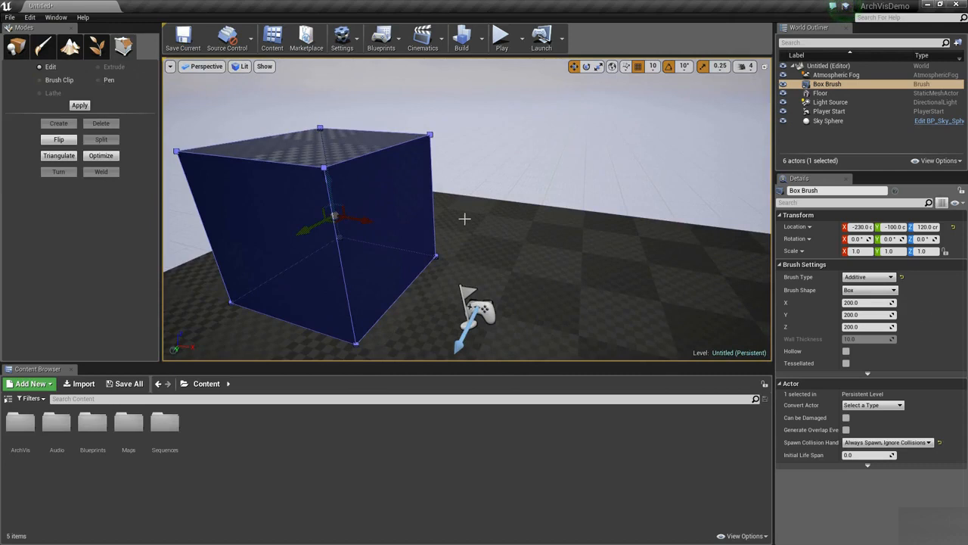
left_click(394, 164)
right_click_drag(394, 164, 442, 171)
mouse_move(394, 164)
left_mouse_down()
mouse_move(623, 164)
mouse_move(613, 166)
left_mouse_up()
right_click_drag(515, 267, 449, 197)
left_click(411, 169)
left_click_drag(458, 149, 556, 157)
- Select the Box Brush's opposite end face and shift it slightly along X
left_click(568, 208)
left_click(446, 212)
right_click_drag(546, 244, 412, 254)
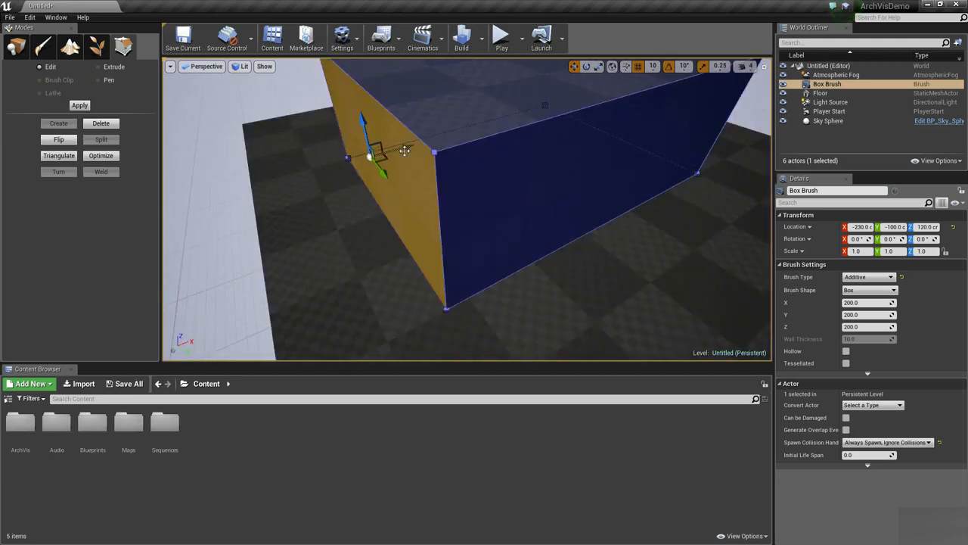
left_click_drag(404, 150, 423, 149)
right_click_drag(443, 223, 590, 220)
right_click_drag(387, 177, 533, 200)
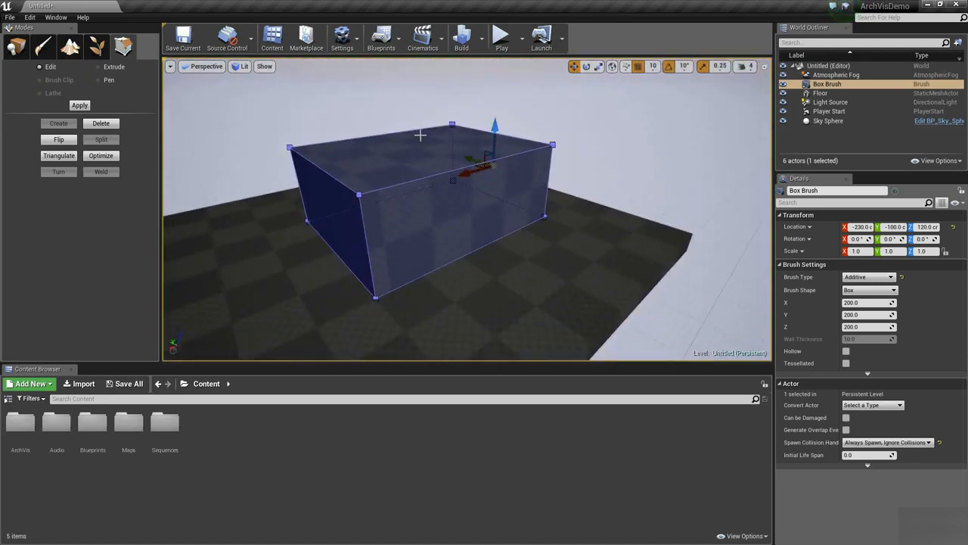
right_click_drag(407, 137, 486, 144)
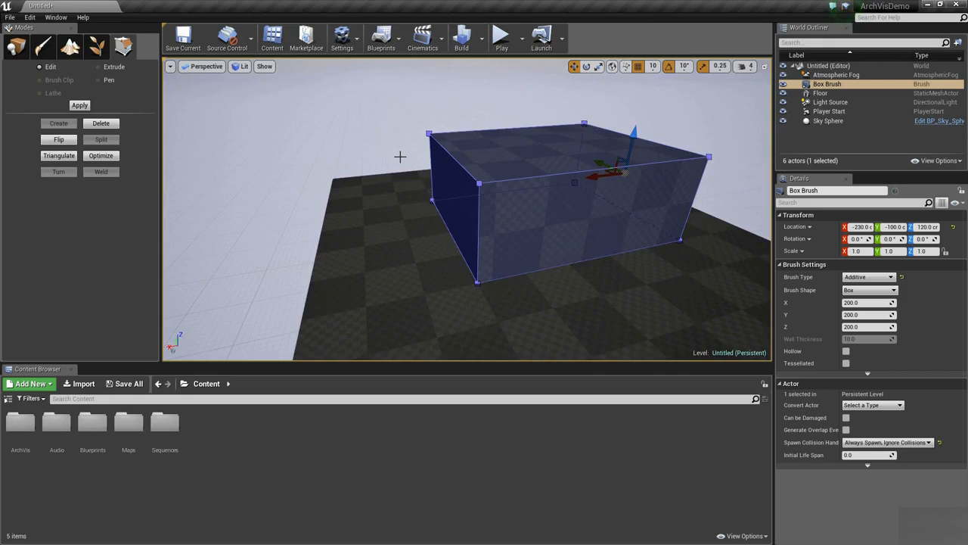
- Extrude the Box Brush's positive X end face outward, choosing not to show the coordinate system warning again
left_click(452, 188)
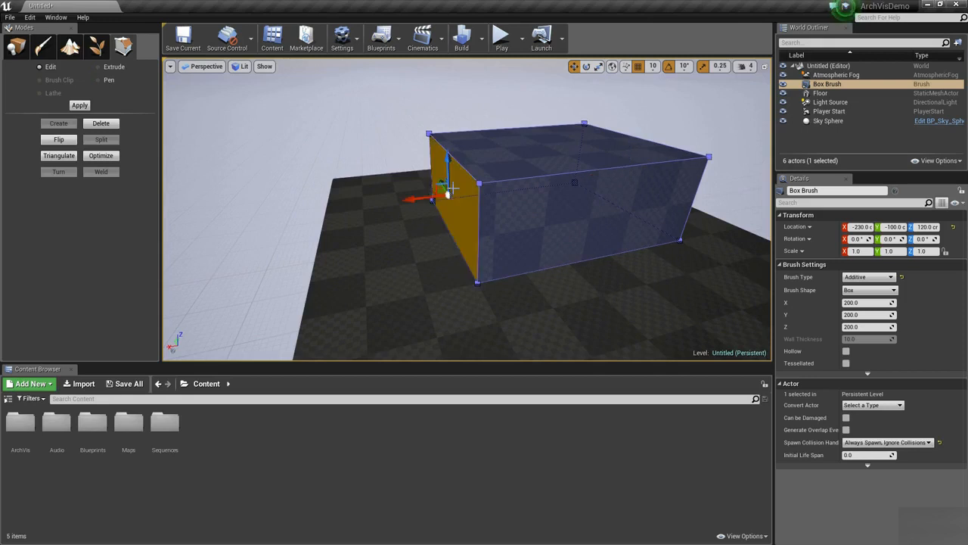
left_click(98, 67)
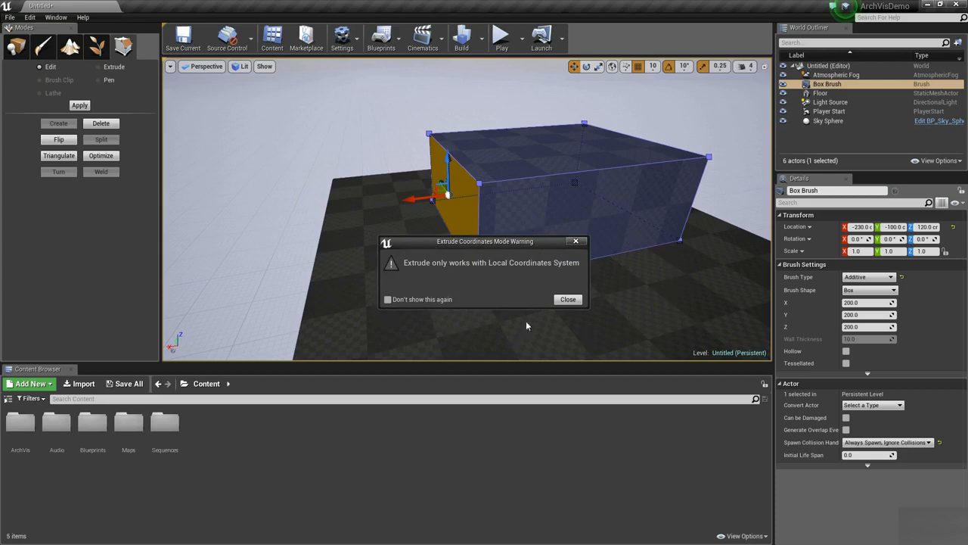
left_click(437, 299)
left_click(568, 299)
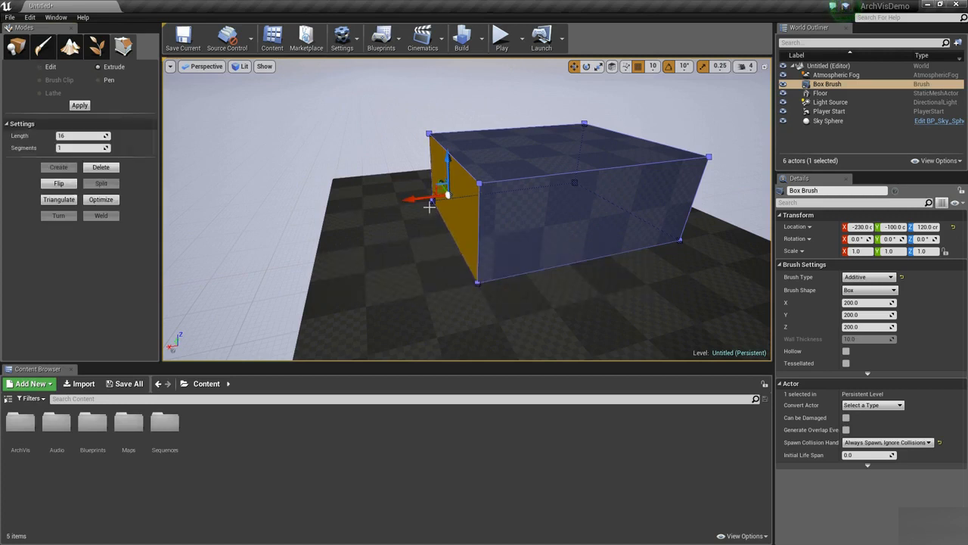
mouse_move(468, 202)
right_mouse_down()
mouse_move(455, 198)
mouse_move(454, 207)
mouse_move(530, 189)
right_mouse_up()
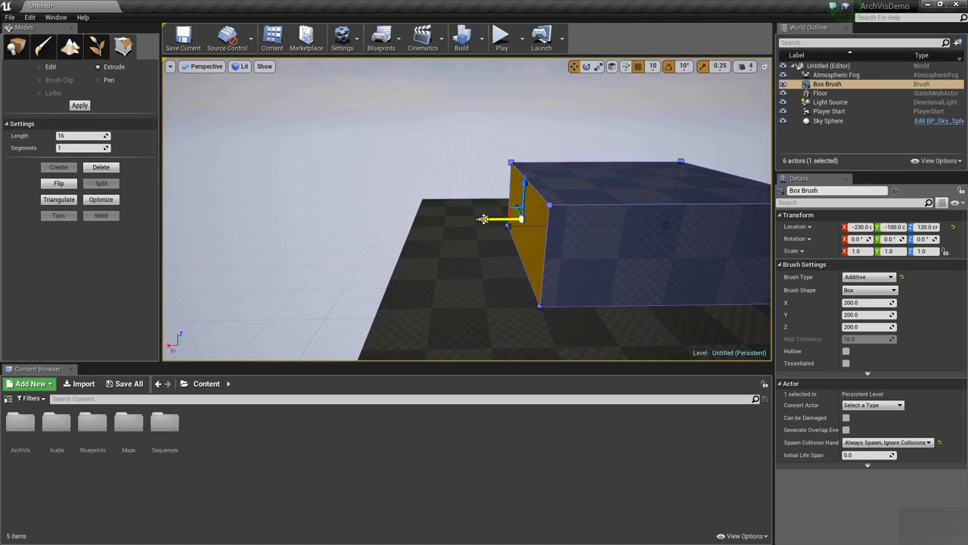
mouse_move(484, 220)
left_mouse_down()
mouse_move(388, 221)
mouse_move(400, 231)
left_mouse_up()
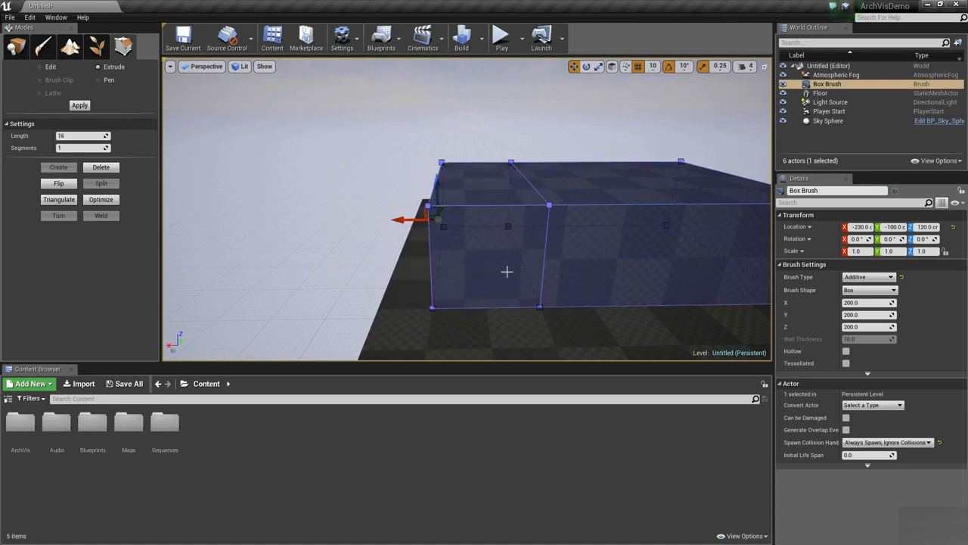
- Examine the extruded section by selecting its side face and the original box's side face separately
key("f")
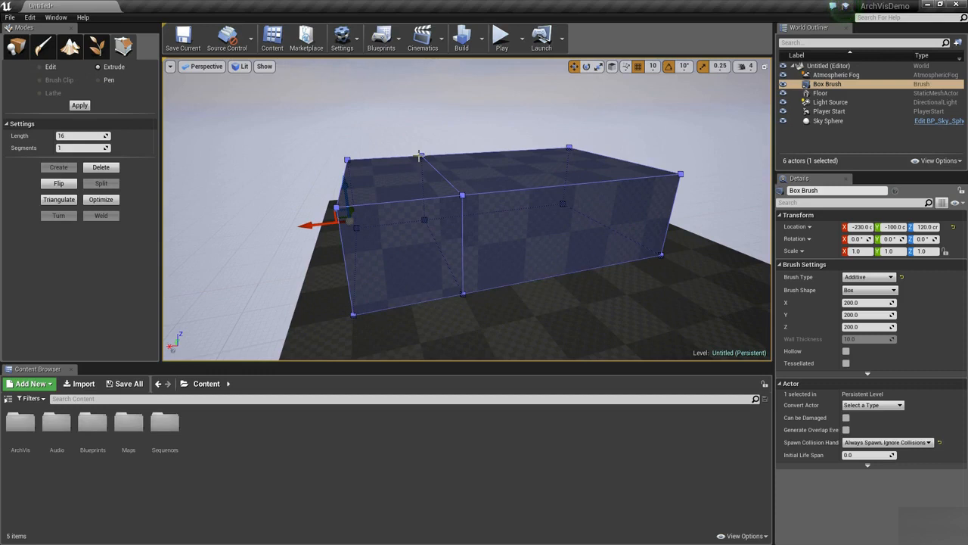
left_click_drag(429, 197, 390, 151, "alt")
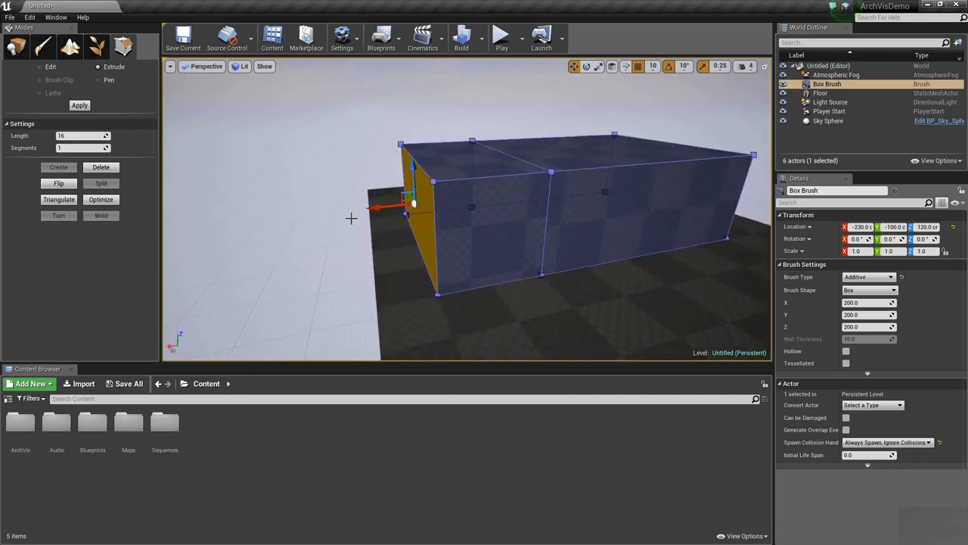
left_click(505, 185)
left_click(583, 208)
left_click(496, 227)
left_click(591, 214)
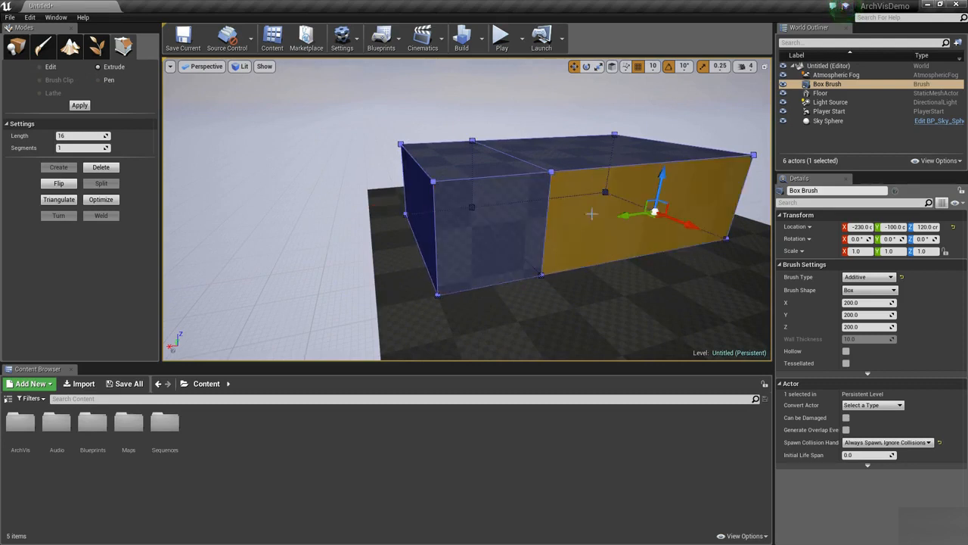
left_click(483, 223)
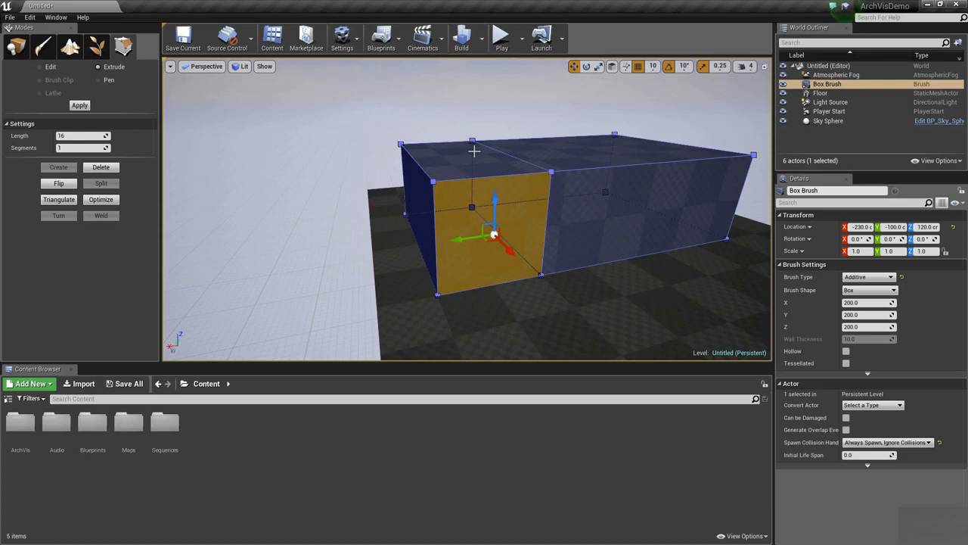
- Extrude the top face of the new end section upward in two stacked segments to form a tower
left_click(456, 158)
right_click_drag(456, 157, 481, 106)
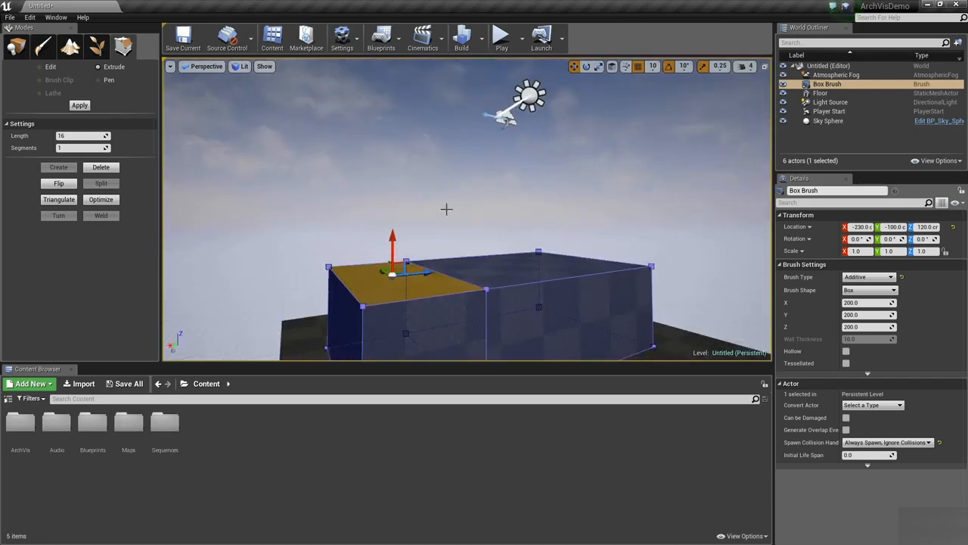
left_click_drag(389, 239, 391, 53)
right_click_drag(462, 233, 445, 250)
right_click_drag(370, 74, 369, 54)
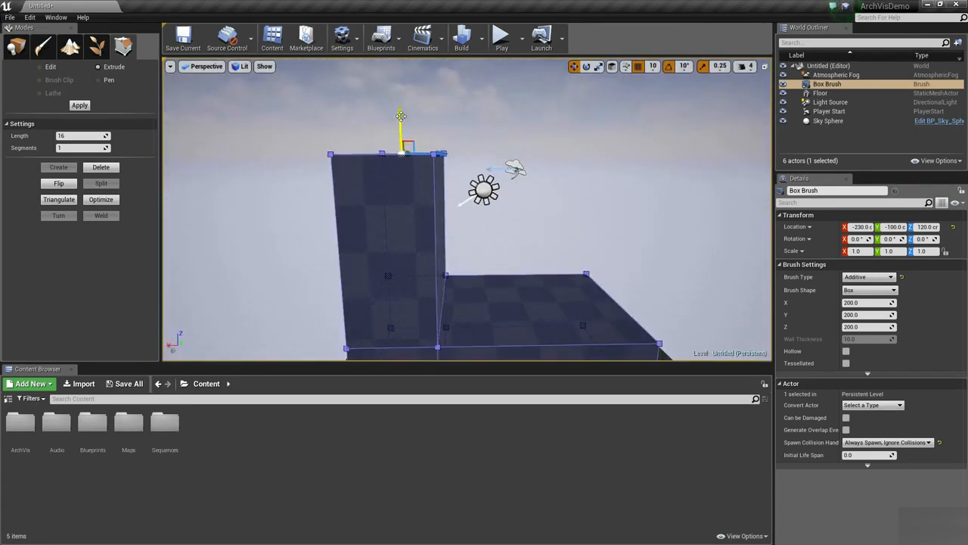
left_click_drag(402, 119, 400, 59)
mouse_move(492, 209)
right_mouse_down()
mouse_move(480, 190)
mouse_move(454, 227)
right_mouse_up()
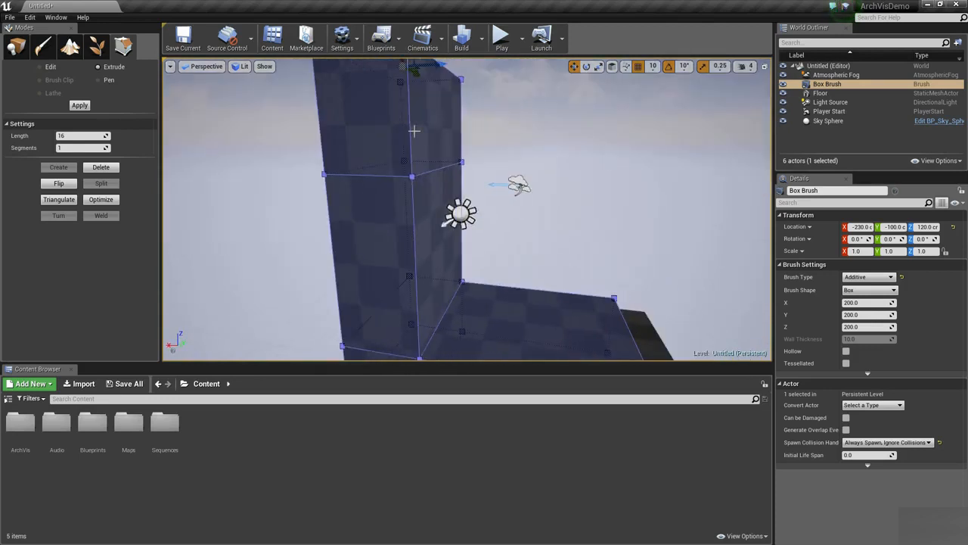
- Extrude the upper tower segment's inner side face horizontally to form an overhang above the original box
left_click(450, 121)
mouse_move(477, 117)
left_mouse_down()
mouse_move(711, 129)
mouse_move(672, 125)
left_mouse_up()
right_click_drag(666, 143, 703, 204)
right_click_drag(635, 302, 624, 270)
right_click_drag(550, 203, 545, 159)
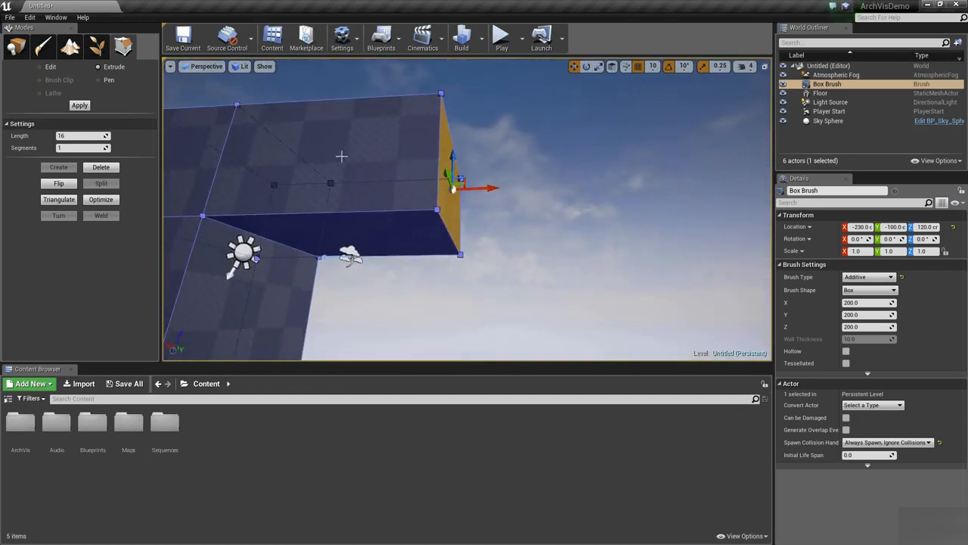
- In geometry Edit mode, move the two upper corner vertices of the overhang's end face outward together
left_click(50, 71)
right_click_drag(328, 131, 349, 186)
left_click(366, 158)
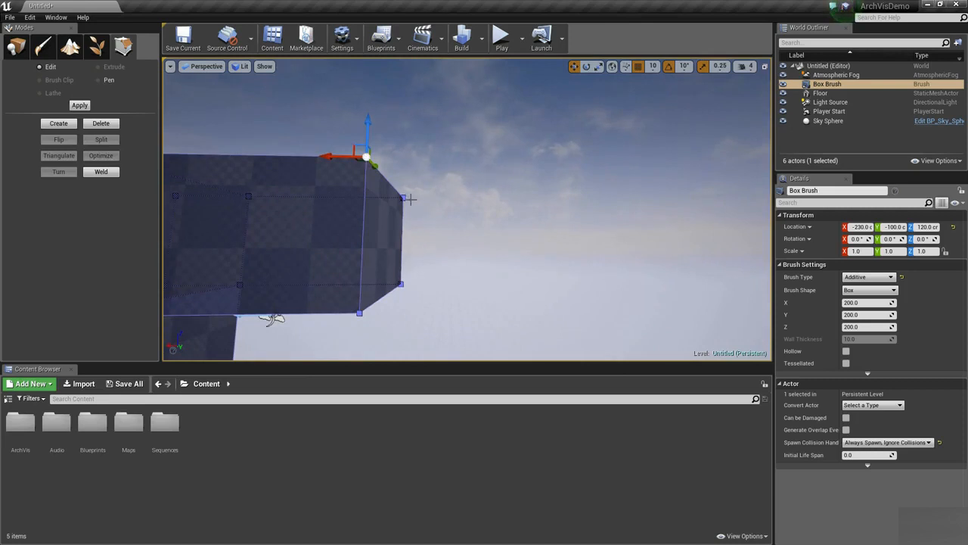
left_click(403, 198, "ctrl")
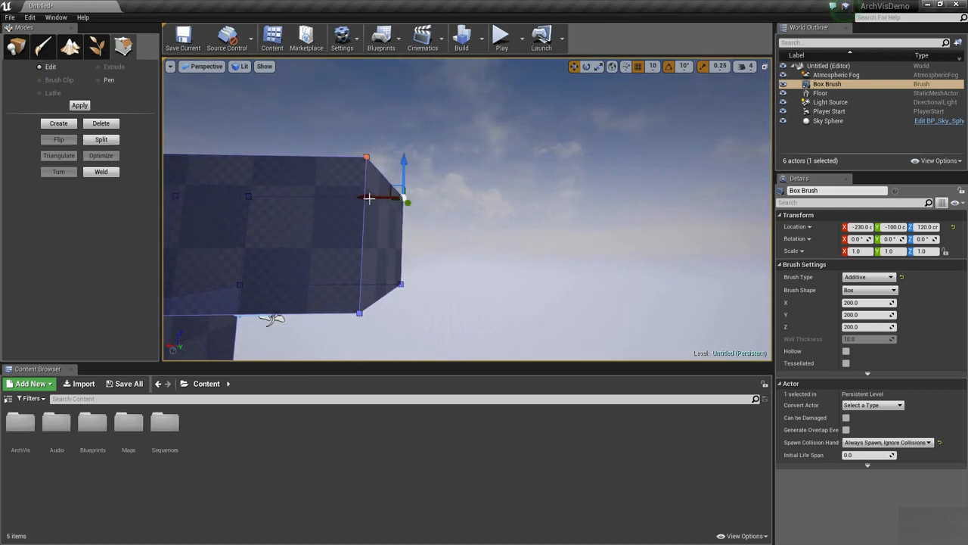
left_click(366, 159)
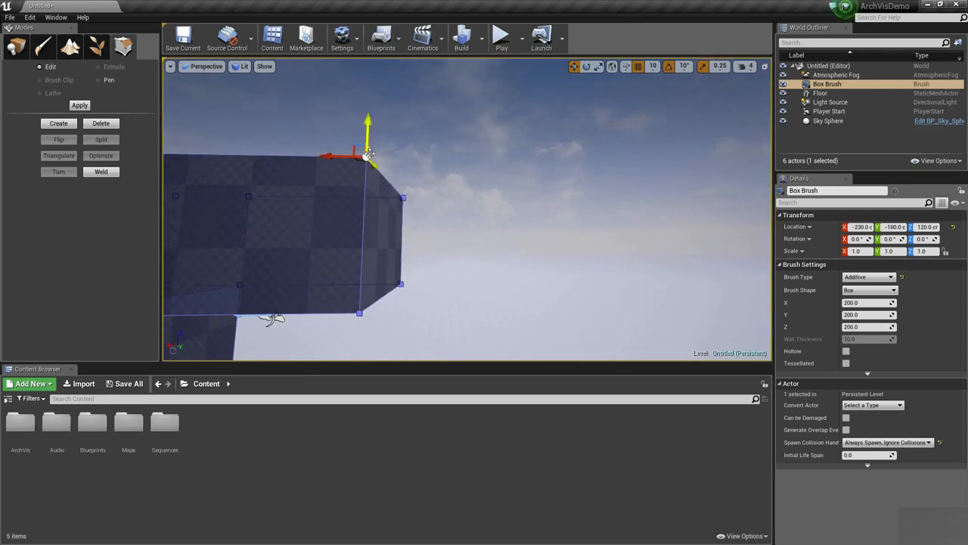
left_click(404, 198, "ctrl")
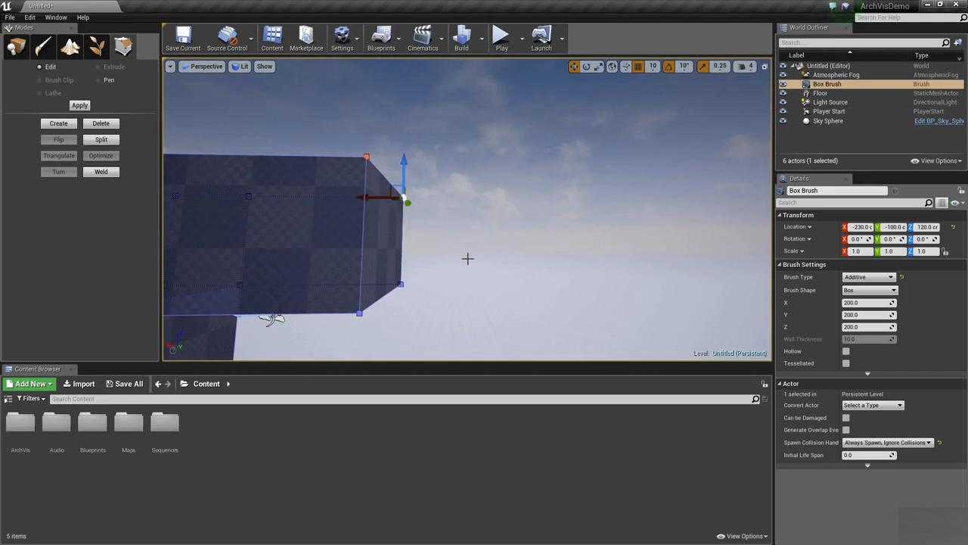
right_click_drag(441, 234, 405, 205)
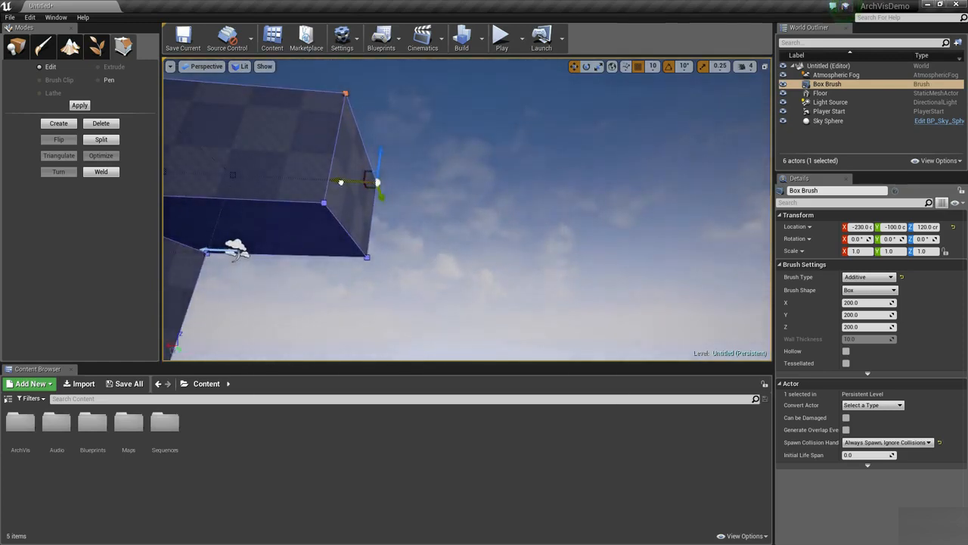
left_click_drag(340, 181, 443, 190)
right_click_drag(443, 190, 378, 189)
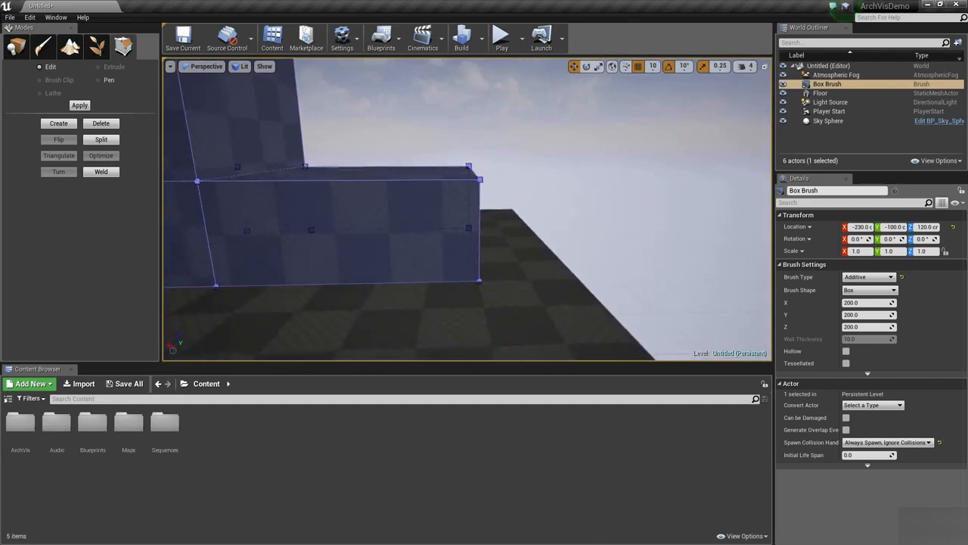
- Place an additive sphere brush in the level and move it to about Y -160, Z 180 cm, overlapping the box brush
right_click_drag(449, 241, 449, 241)
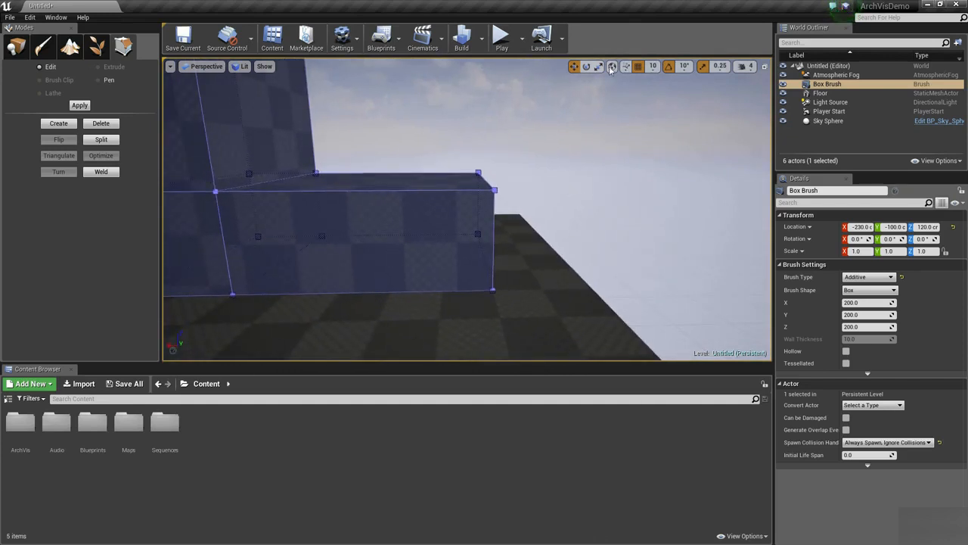
right_click_drag(456, 203, 457, 203)
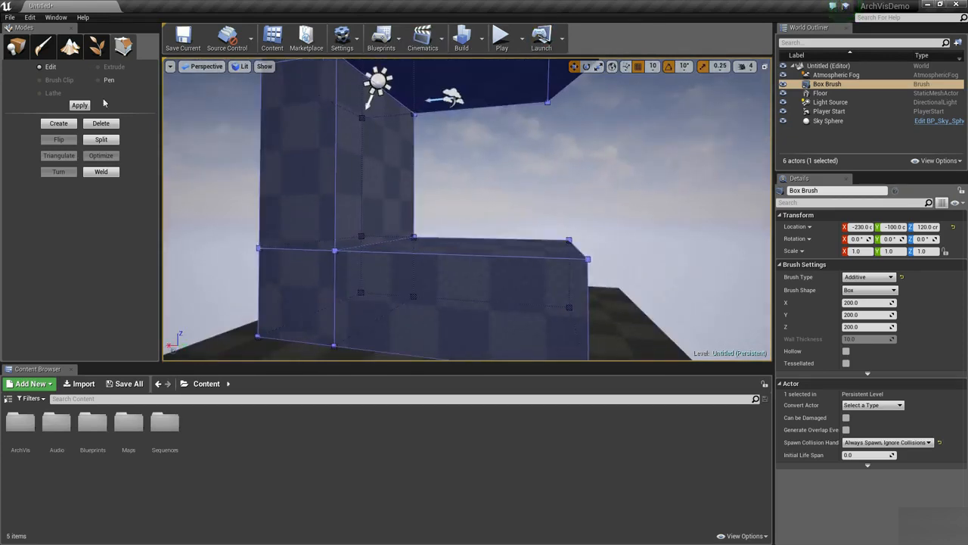
right_click_drag(385, 157, 385, 157)
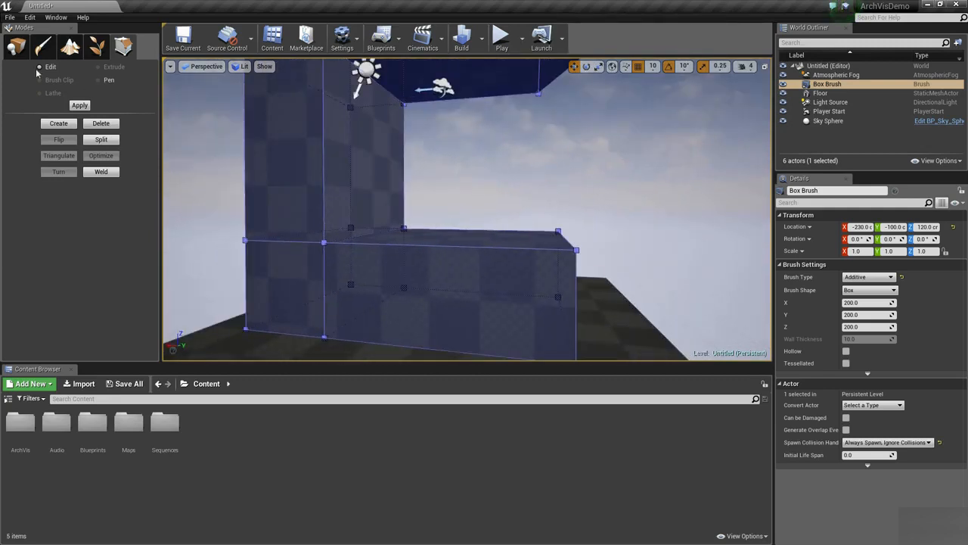
left_click(17, 49)
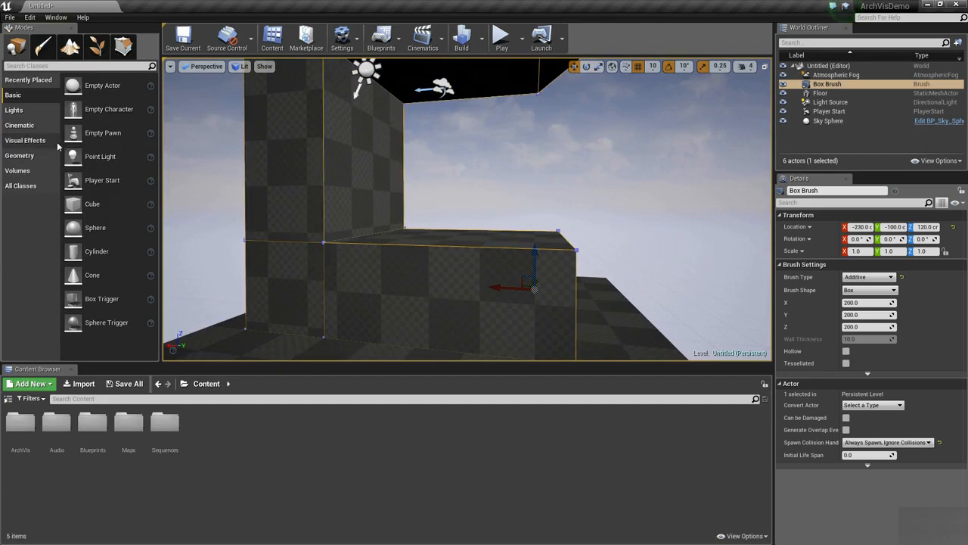
left_click(19, 155)
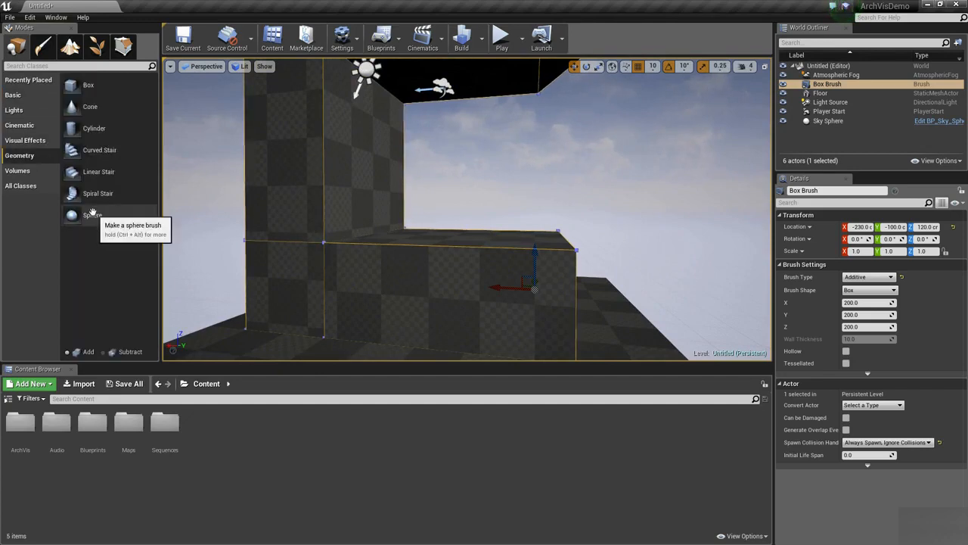
mouse_move(92, 215)
left_mouse_down()
mouse_move(428, 307)
mouse_move(426, 289)
mouse_move(367, 316)
left_mouse_up()
mouse_move(368, 315)
right_mouse_down()
mouse_move(288, 333)
mouse_move(411, 296)
right_mouse_up()
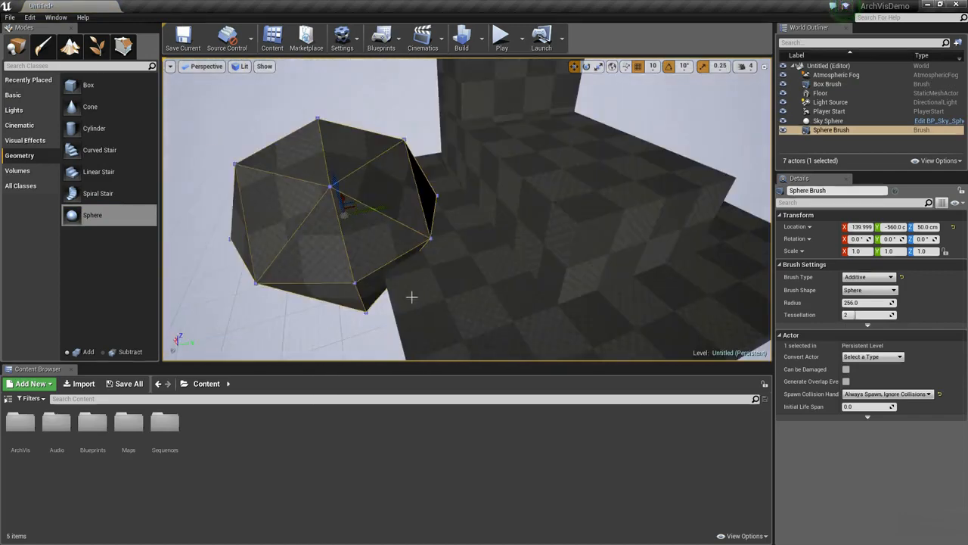
mouse_move(349, 196)
left_mouse_down()
mouse_move(461, 165)
mouse_move(499, 145)
mouse_move(491, 126)
mouse_move(490, 136)
left_mouse_up()
right_click_drag(476, 241, 479, 259)
mouse_move(544, 252)
right_mouse_down()
mouse_move(542, 261)
mouse_move(484, 257)
mouse_move(499, 261)
mouse_move(505, 250)
right_mouse_up()
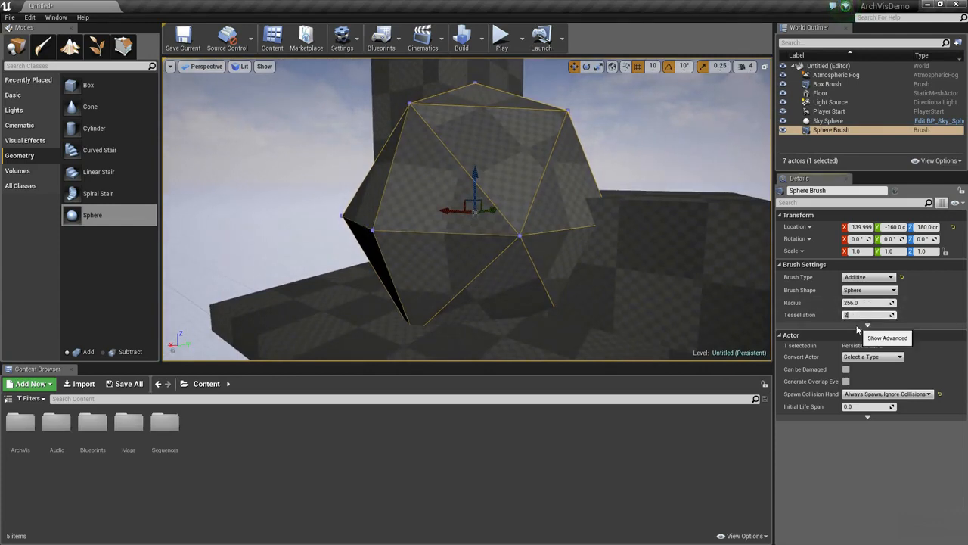
- Set the sphere brush's tessellation to 4 and its brush type to Subtractive
type("4")
key("Return")
right_click_drag(510, 243, 540, 267)
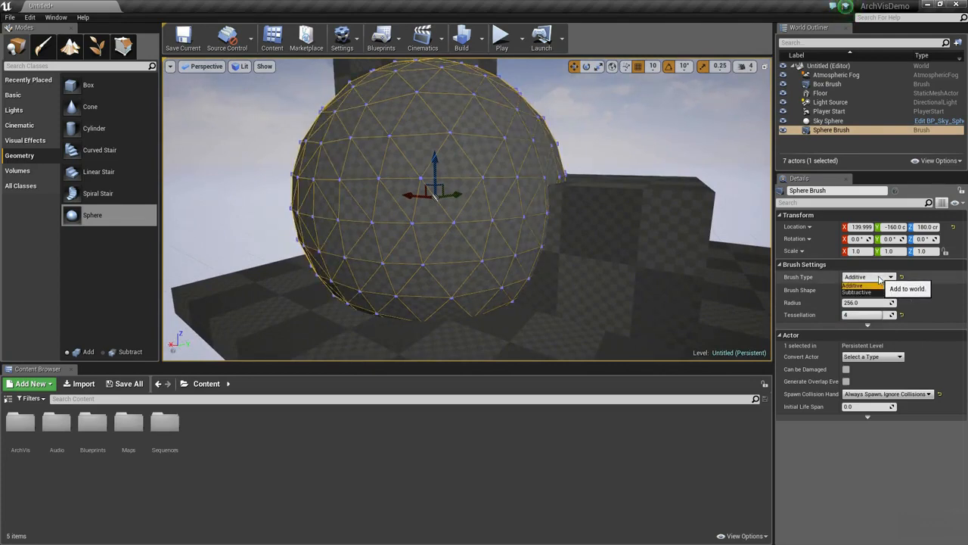
left_click(880, 278)
left_click(867, 293)
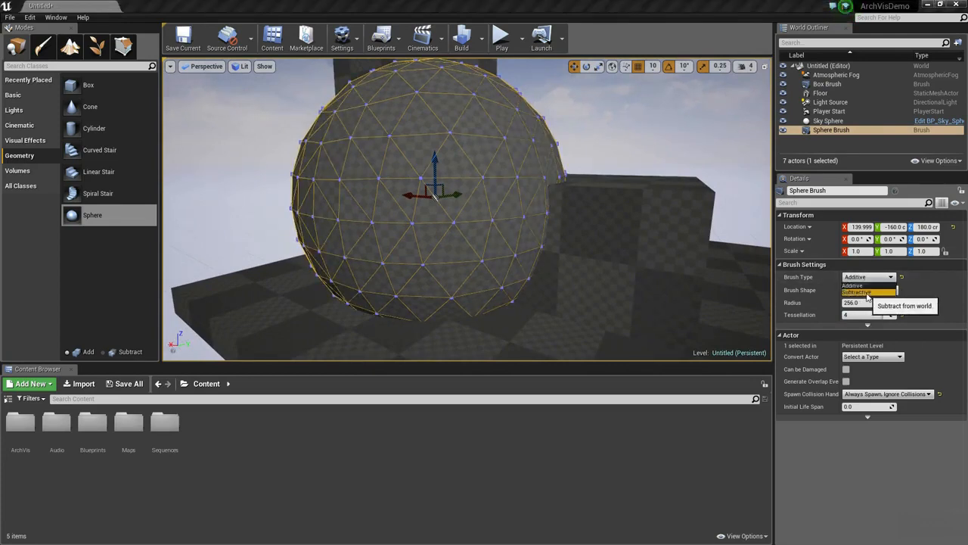
- Examine the spherical cutout in the box brush from several angles, framing the view on the lower block's top face
left_click(650, 144)
mouse_move(650, 144)
right_mouse_down()
mouse_move(673, 189)
mouse_move(704, 185)
mouse_move(650, 177)
mouse_move(627, 98)
mouse_move(639, 140)
mouse_move(537, 121)
mouse_move(598, 125)
mouse_move(608, 98)
mouse_move(529, 113)
mouse_move(583, 182)
right_mouse_up()
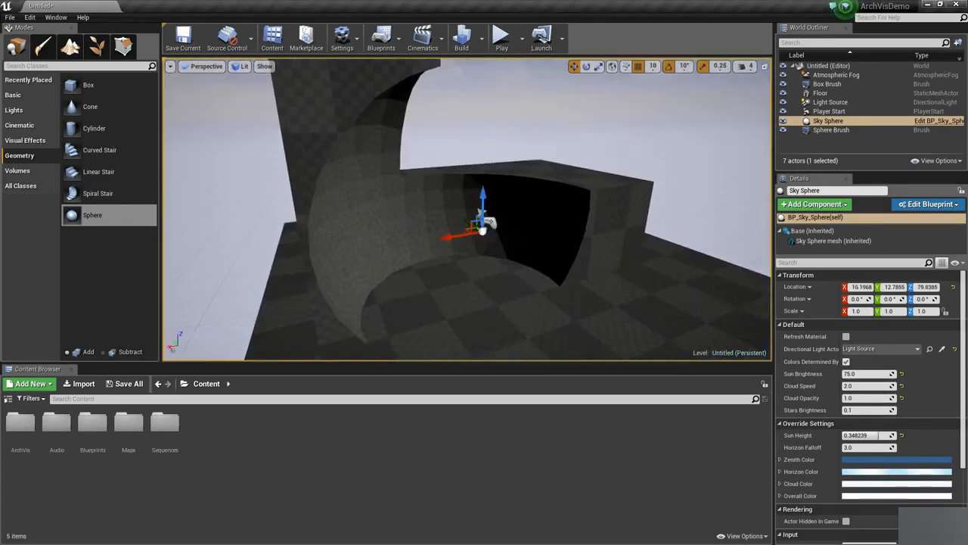
mouse_move(386, 279)
right_mouse_down()
mouse_move(446, 261)
mouse_move(341, 291)
mouse_move(439, 257)
mouse_move(494, 220)
right_mouse_up()
left_click(512, 257)
key("f")
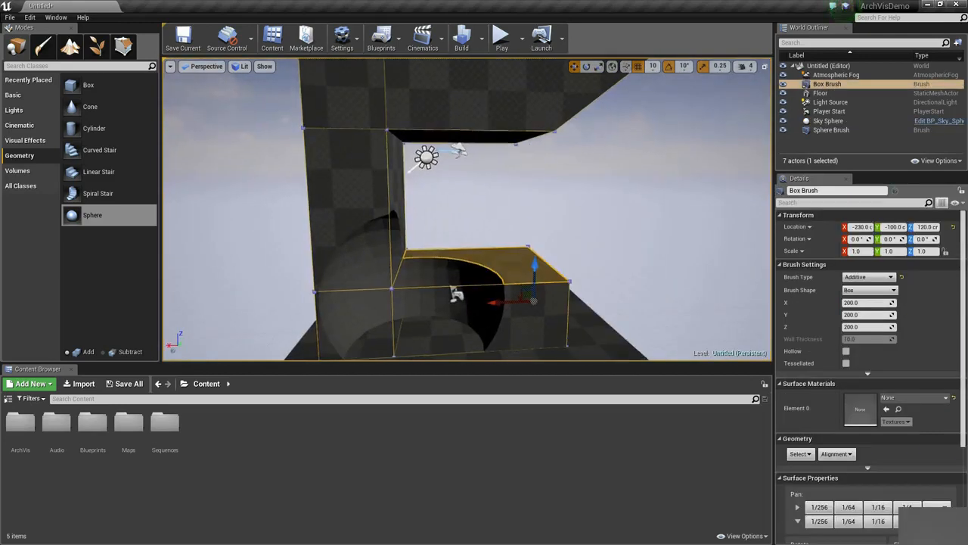
right_click_drag(537, 150, 537, 122)
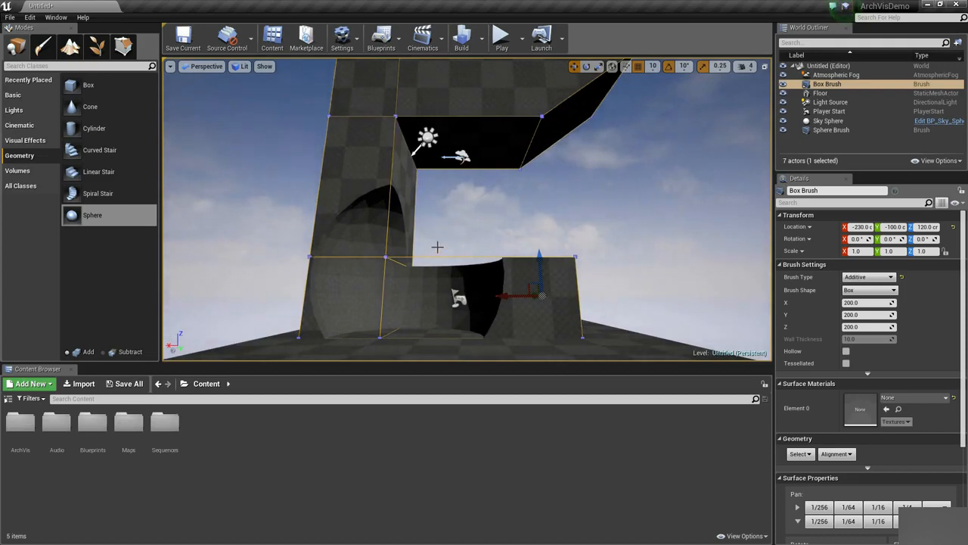
scroll(436, 248, "up", 3)
mouse_move(434, 262)
right_mouse_down()
mouse_move(437, 302)
mouse_move(430, 292)
right_mouse_up()
right_click_drag(550, 173, 543, 179)
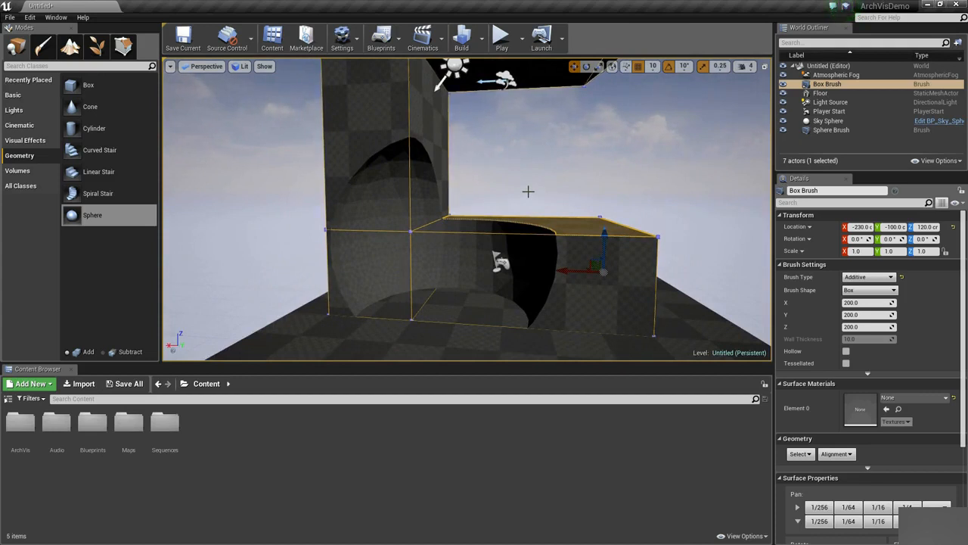
- Delete the selected box brush from the level
key("Delete")
right_click_drag(527, 191, 525, 194)
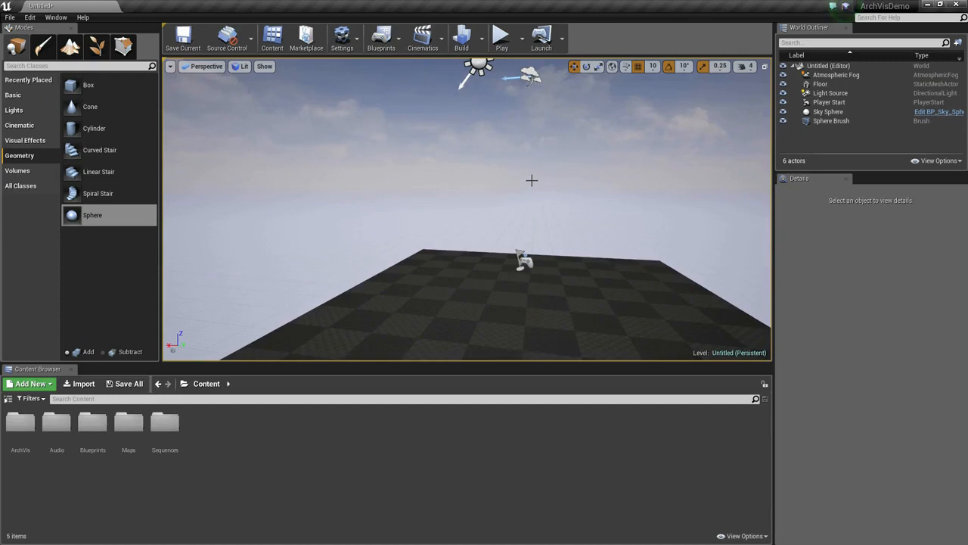
right_click_drag(593, 126, 580, 69)
right_click_drag(435, 282, 463, 320)
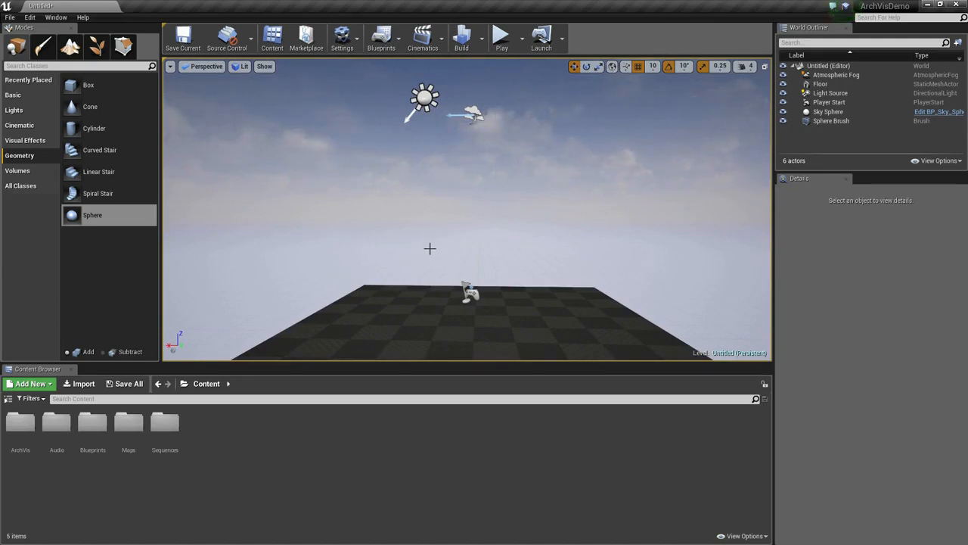
- Locate the remaining sphere brush by selecting it by name, and frame the view on the floor
left_click(837, 121)
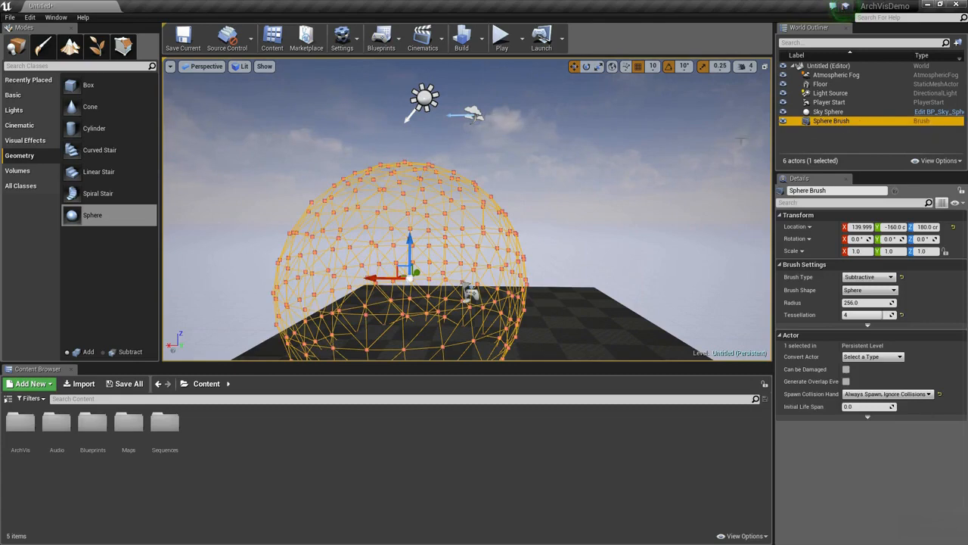
left_click(593, 301)
key("f")
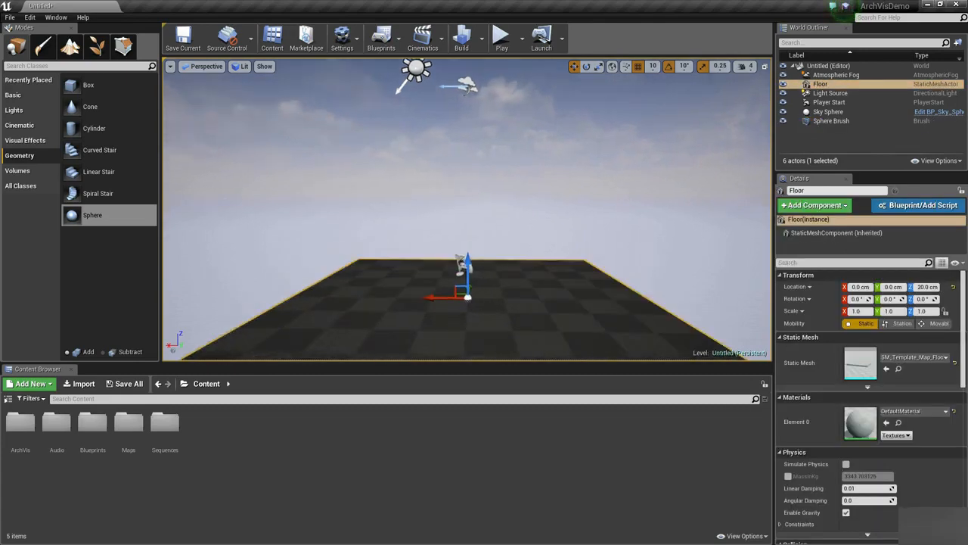
right_click_drag(593, 302, 580, 279)
- Switch the viewport to Wireframe view mode and delete the subtractive sphere brush
left_click(244, 67)
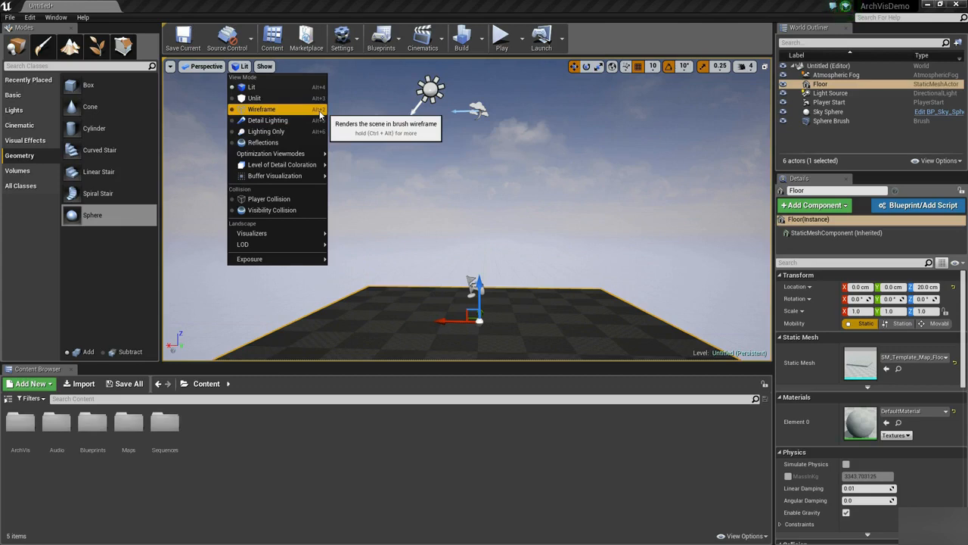
left_click(318, 109)
right_click_drag(560, 179, 580, 168)
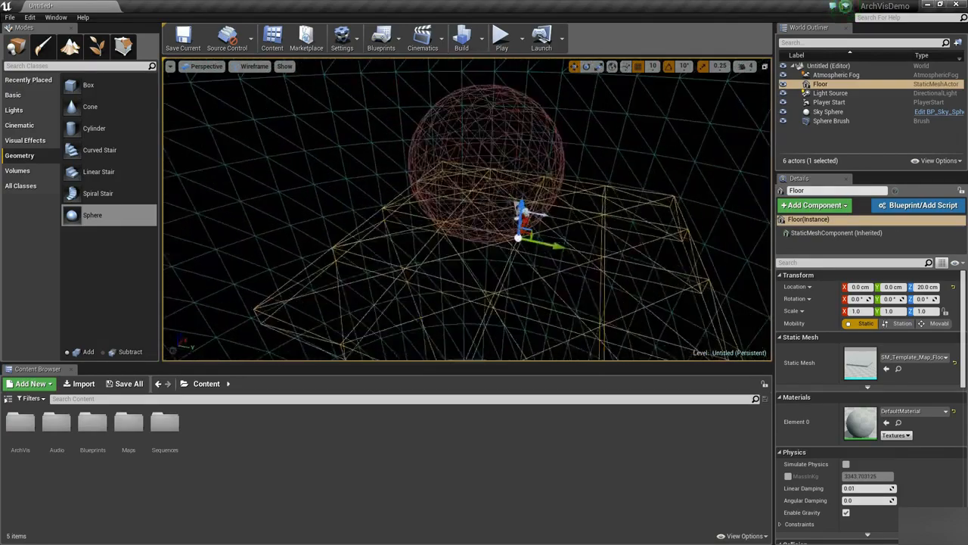
scroll(580, 167, "up", 5)
scroll(580, 168, "down", 5)
left_click(509, 121)
right_click_drag(564, 154, 636, 110)
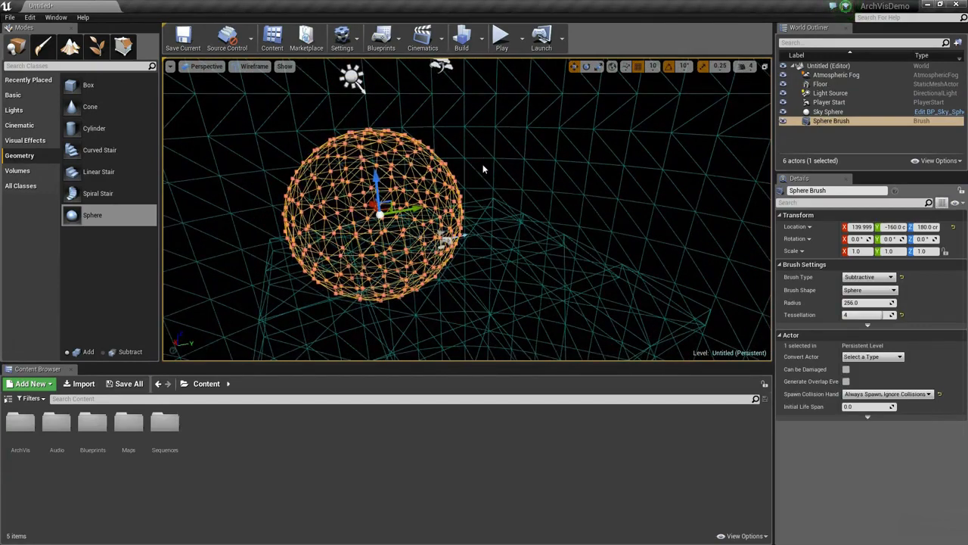
key("Delete")
- Return the viewport to the Lit view mode
key("alt+4")
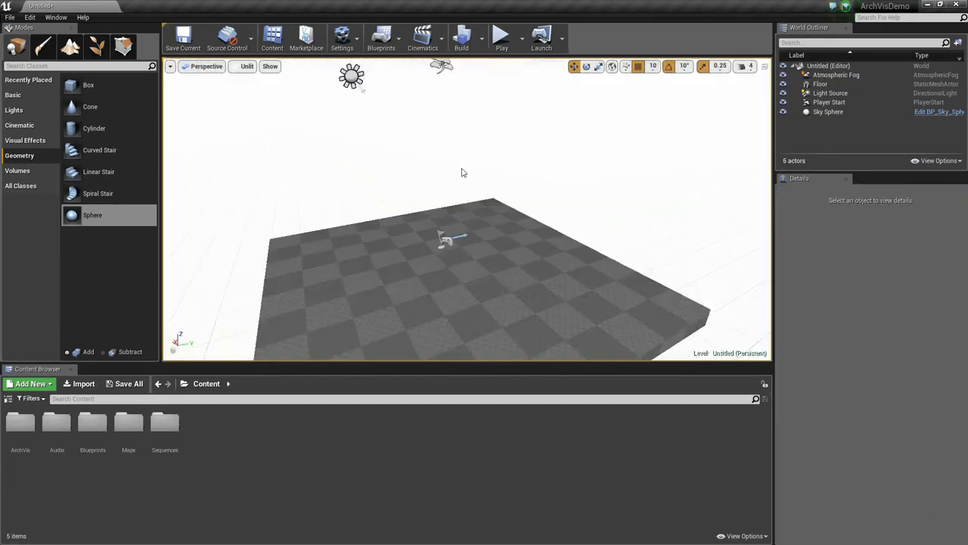
mouse_move(489, 202)
right_mouse_down()
mouse_move(572, 157)
mouse_move(471, 219)
mouse_move(502, 203)
right_mouse_up()
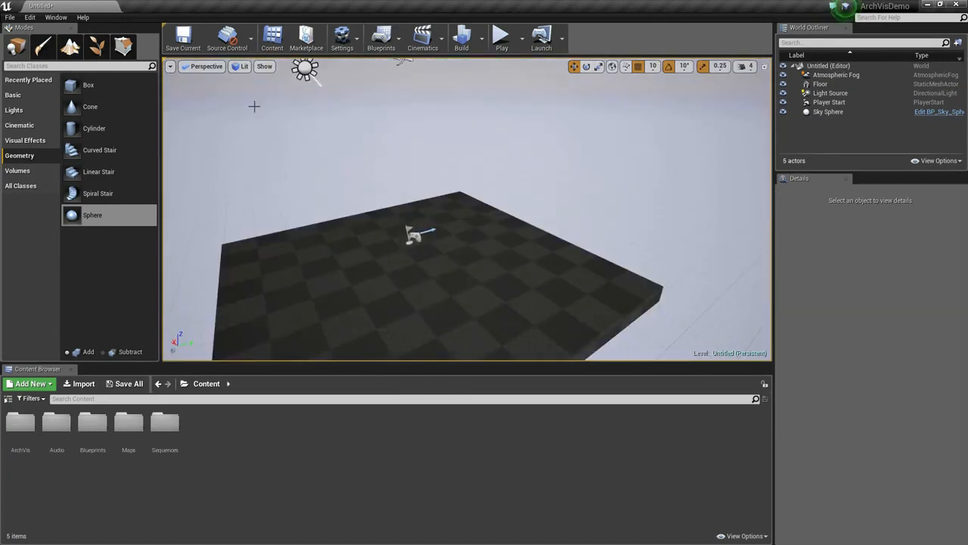
left_click(240, 67)
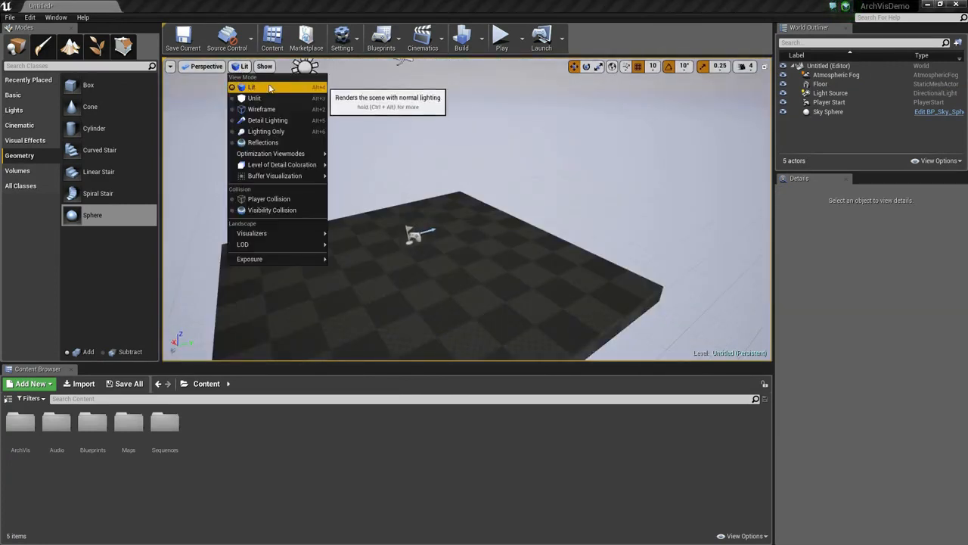
right_click_drag(519, 161, 573, 199)
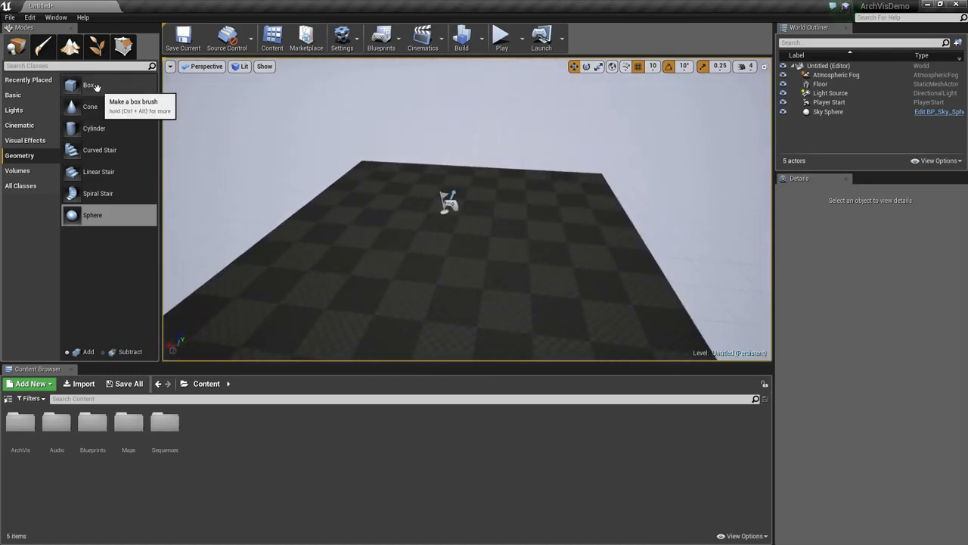
- Place an additive box brush on the floor at X 350, Y -30, Z 120 cm and select one of its side faces
mouse_move(96, 87)
left_mouse_down()
mouse_move(346, 225)
mouse_move(329, 229)
mouse_move(326, 221)
mouse_move(352, 221)
mouse_move(324, 258)
mouse_move(341, 241)
mouse_move(328, 227)
left_mouse_up()
right_click_drag(380, 240, 424, 265)
mouse_move(605, 196)
right_mouse_down()
mouse_move(537, 189)
mouse_move(518, 168)
right_mouse_up()
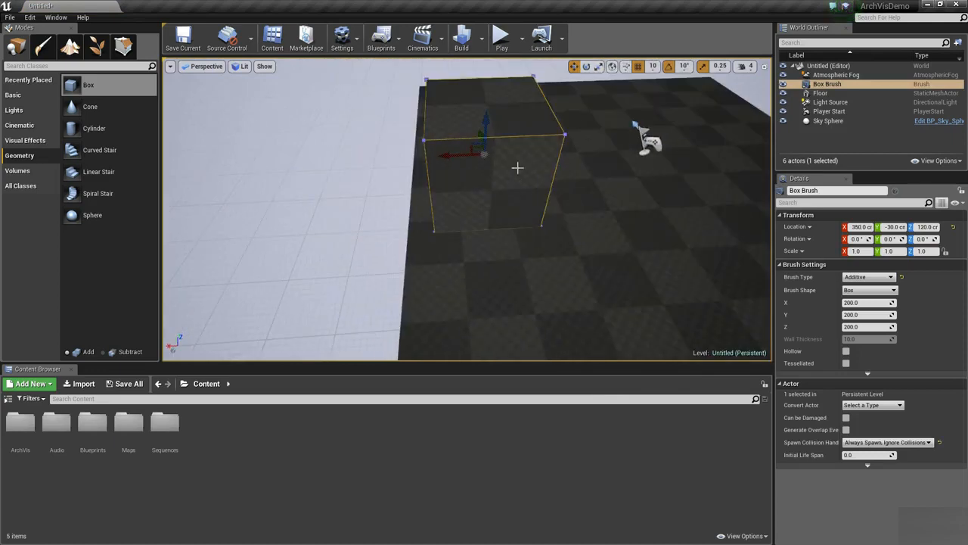
right_click_drag(528, 239, 522, 196)
left_click(523, 196)
right_click_drag(528, 244, 590, 263)
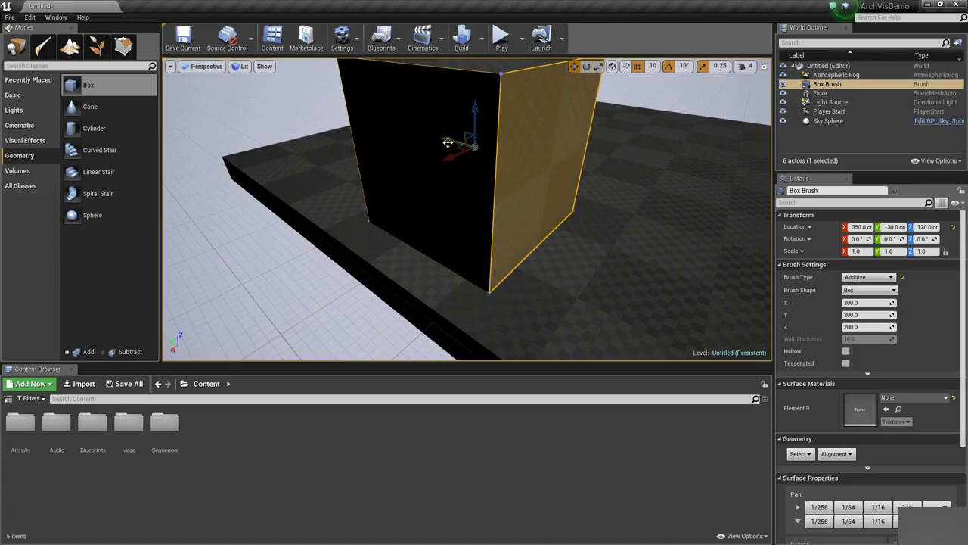
- Move the box brush along the Y axis to -10 cm and delete it
mouse_move(449, 146)
left_mouse_down()
mouse_move(495, 156)
mouse_move(434, 153)
mouse_move(491, 254)
left_mouse_up()
right_click_drag(584, 266, 573, 276)
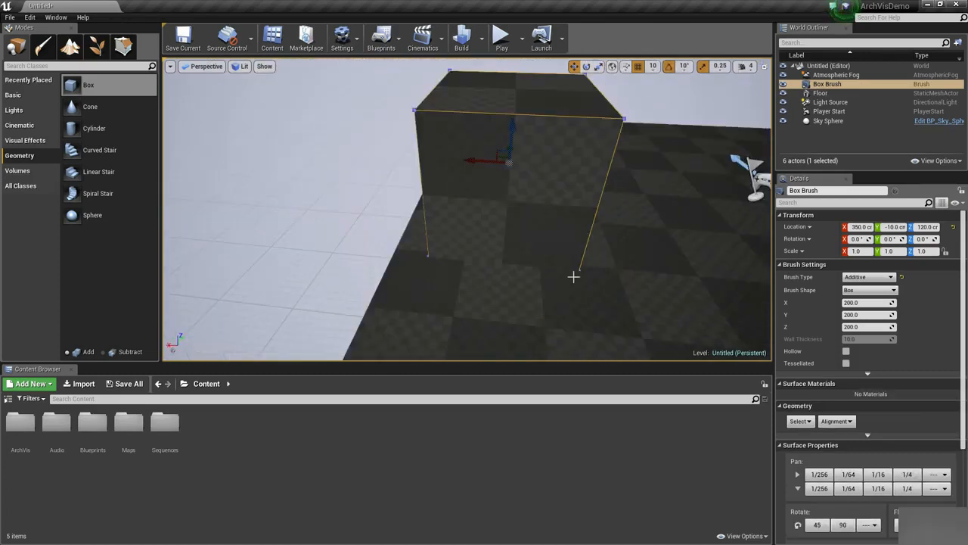
key("Delete")
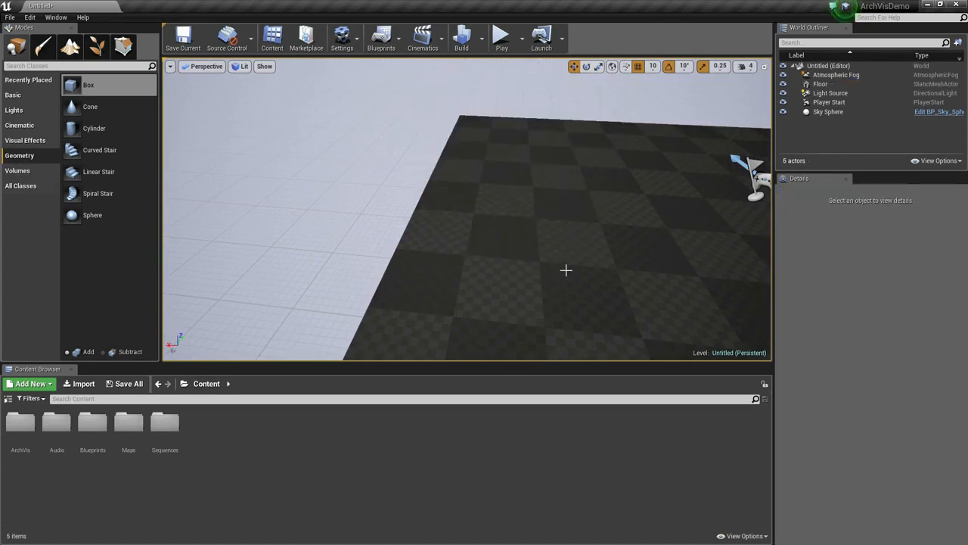
- Set the position grid snap to 100 and place an additive box brush on the floor at X 300, Y 0, Z 100 cm
left_click(654, 67)
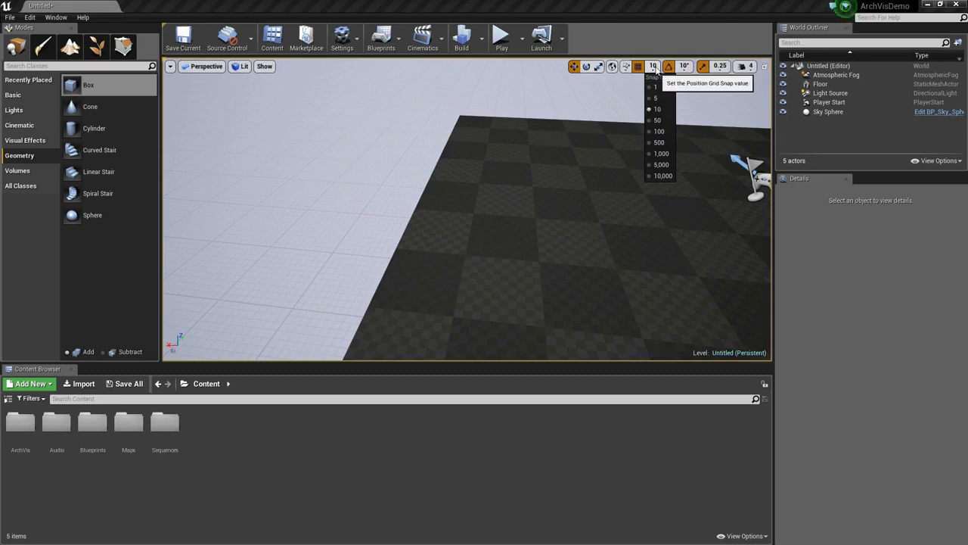
left_click(660, 132)
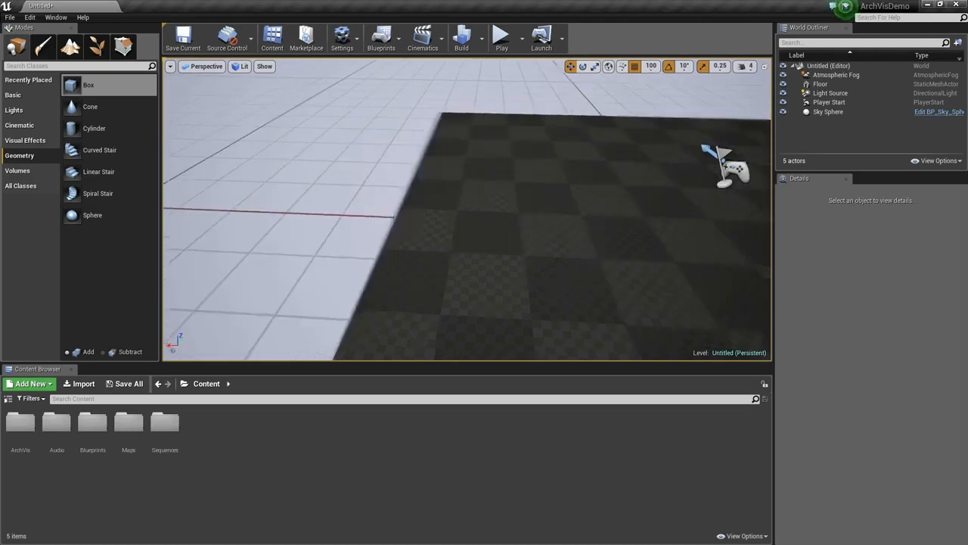
scroll(378, 189, "down", 3)
mouse_move(88, 85)
left_mouse_down()
mouse_move(464, 229)
mouse_move(492, 253)
mouse_move(464, 231)
mouse_move(461, 242)
left_mouse_up()
right_click_drag(461, 242, 469, 224)
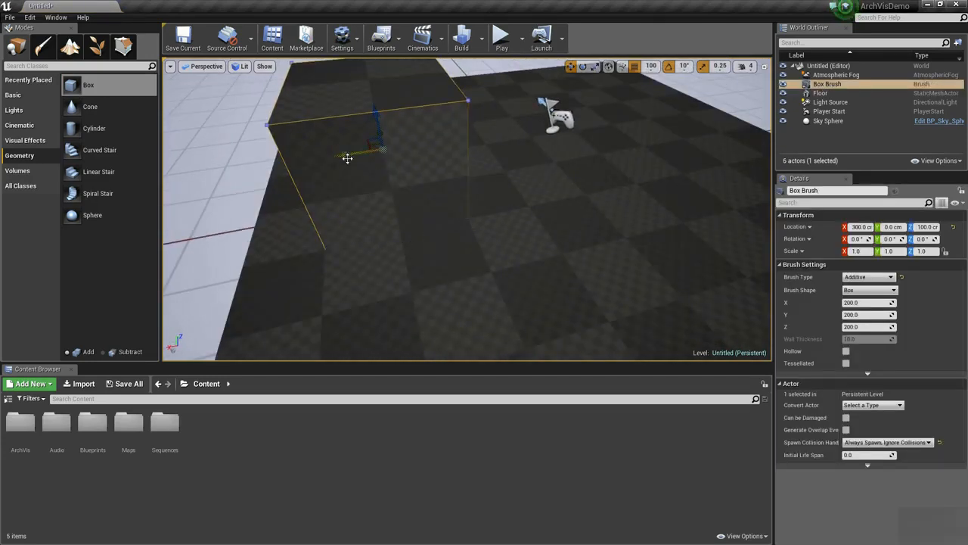
- Move the box brush along the X axis to 400 cm
mouse_move(360, 153)
left_mouse_down()
mouse_move(594, 119)
mouse_move(356, 167)
left_mouse_up()
mouse_move(356, 167)
right_mouse_down()
mouse_move(356, 144)
mouse_move(446, 168)
right_mouse_up()
left_click(446, 169)
mouse_move(524, 222)
right_mouse_down()
mouse_move(559, 218)
mouse_move(518, 255)
mouse_move(539, 234)
mouse_move(507, 235)
right_mouse_up()
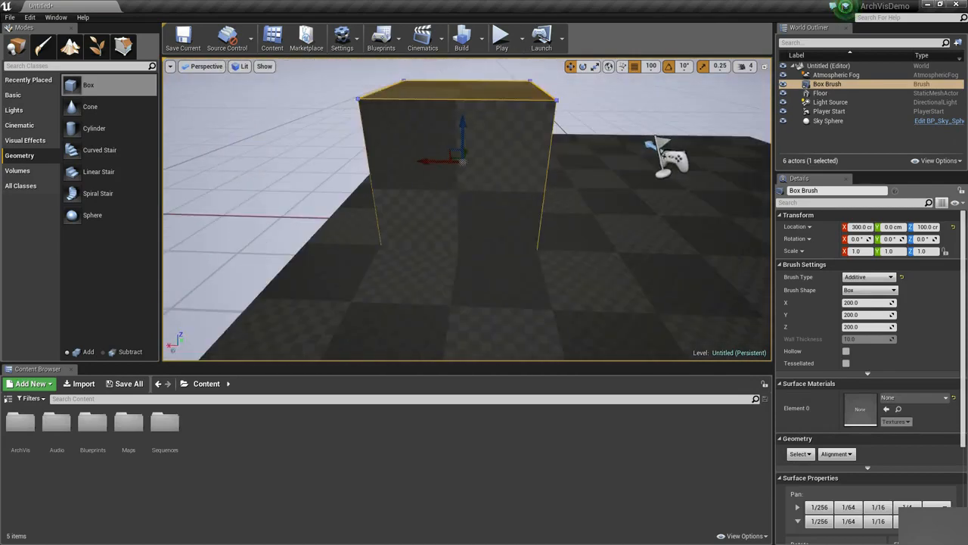
left_click(410, 160)
left_click_drag(361, 168, 360, 169)
right_click_drag(393, 189, 491, 251)
- Switch to geometry editing and select the box brush's side face that points toward the middle of the floor
left_click(424, 200)
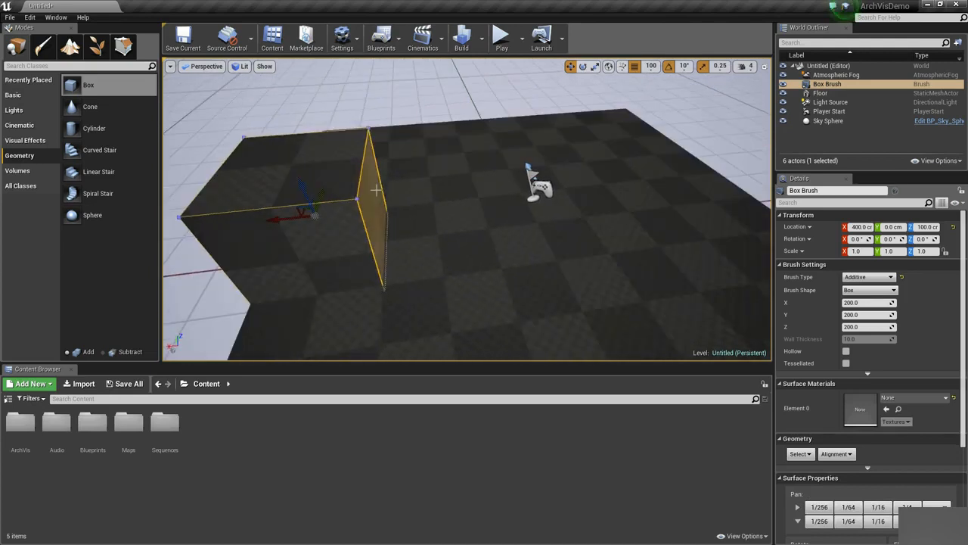
left_click(134, 48)
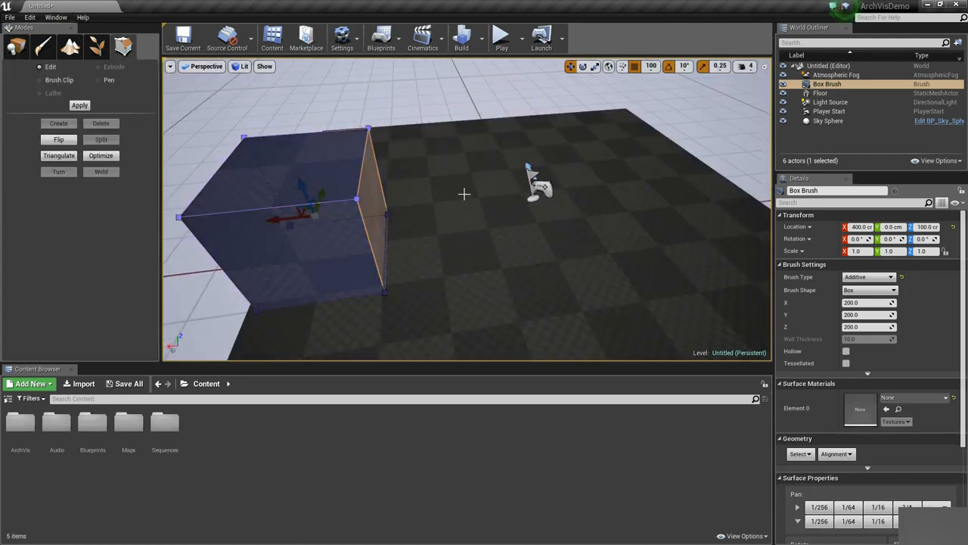
left_click(372, 196)
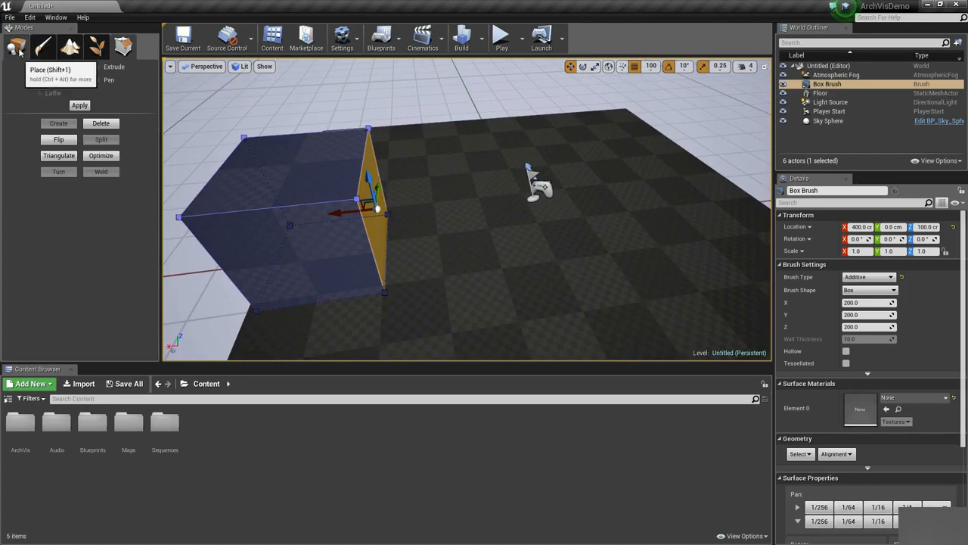
- Try stretching the box brush by moving its selected side face along X in Edit mode, and undo the change
key("shift+1")
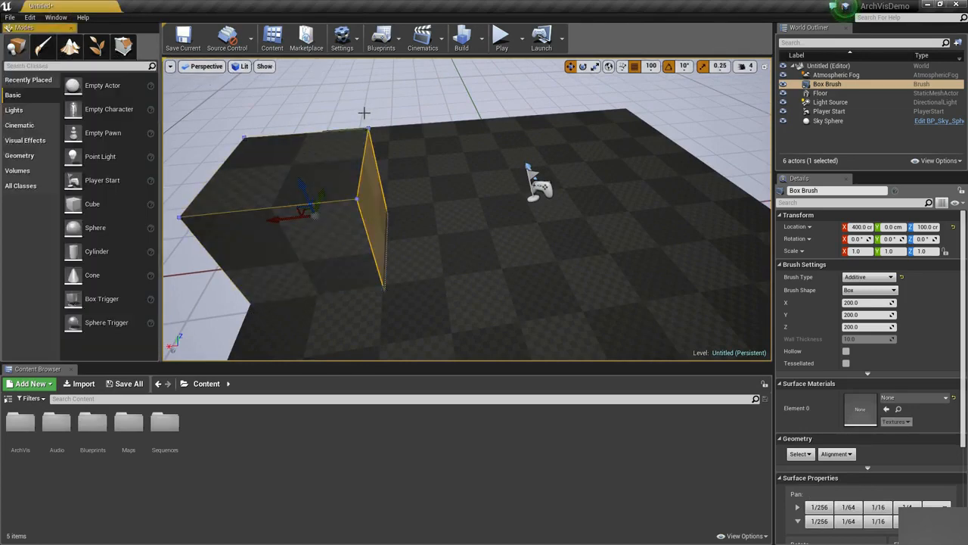
key("shift+5")
mouse_move(426, 197)
right_mouse_down()
mouse_move(519, 205)
mouse_move(454, 201)
mouse_move(467, 209)
right_mouse_up()
left_click(416, 168)
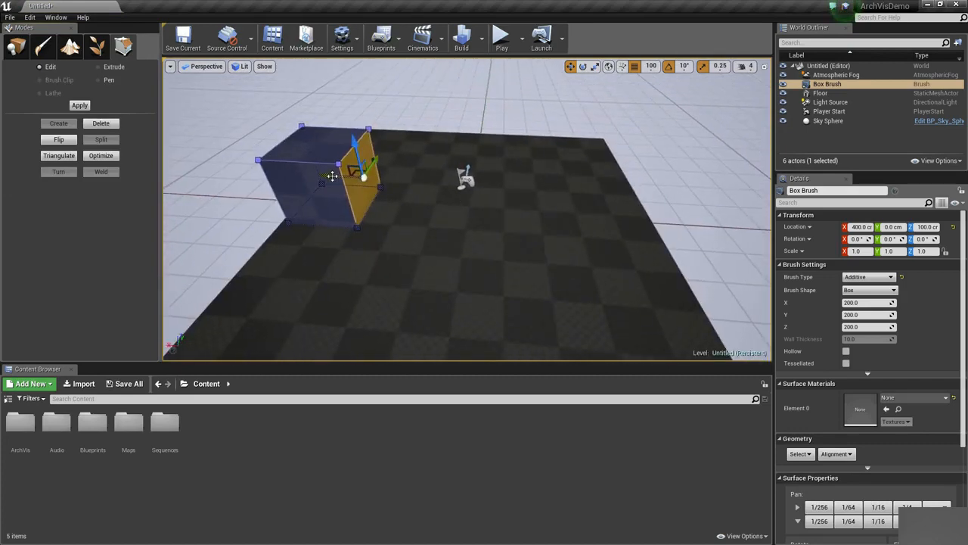
mouse_move(333, 176)
left_mouse_down("alt")
mouse_move(605, 197)
mouse_move(555, 206)
left_mouse_up("alt")
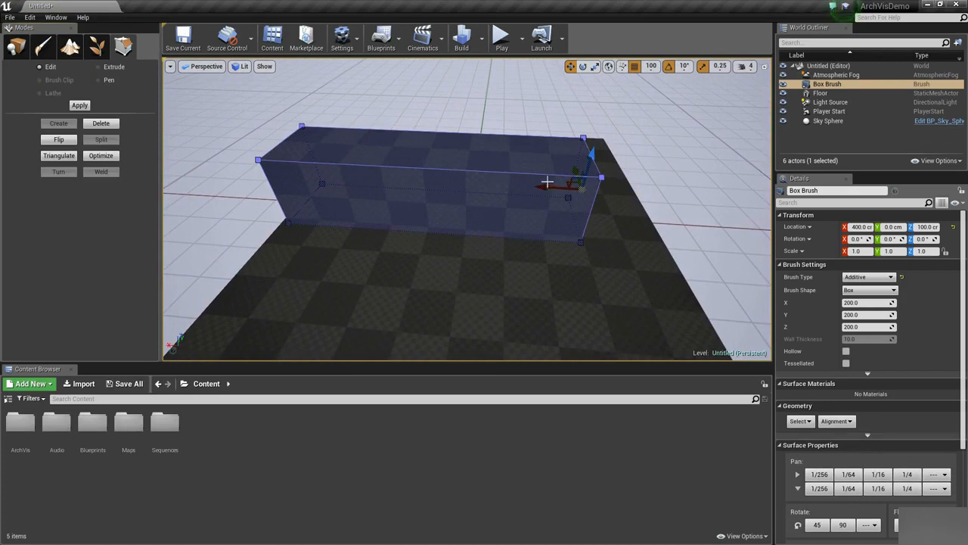
key("ctrl+z")
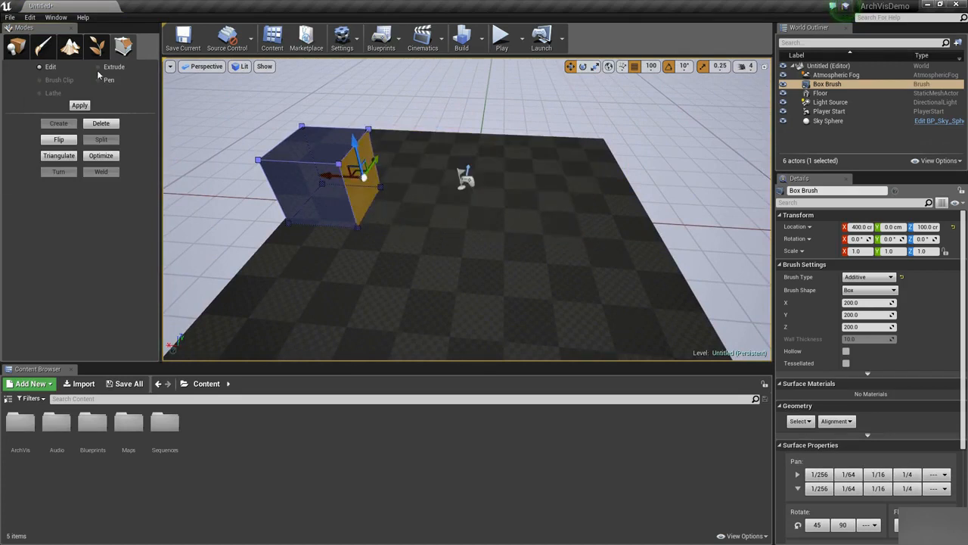
- Extrude the selected side face along X into a long wall across the floor, and extrude a short end segment from it
left_click(99, 67)
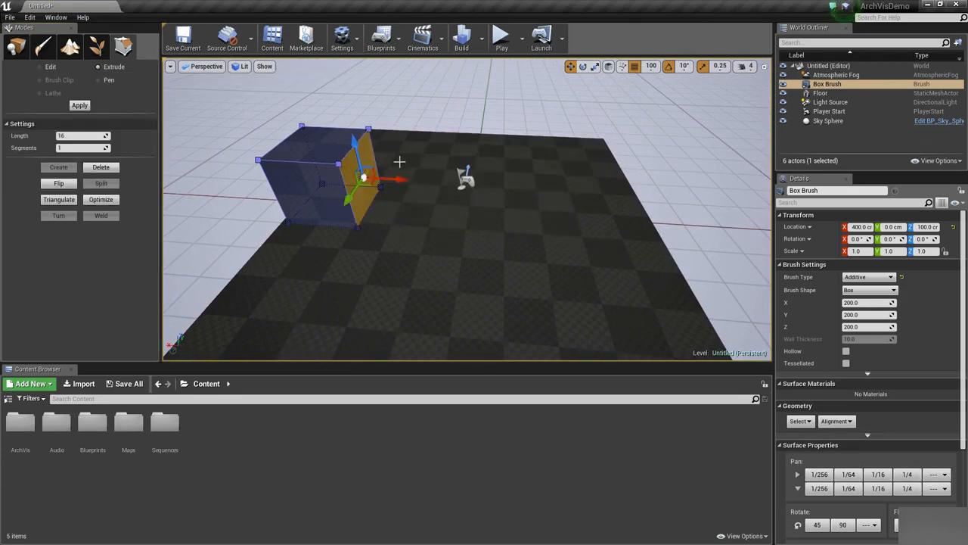
left_click_drag(397, 177, 634, 197)
right_click_drag(636, 207, 445, 200)
key("d")
left_click_drag(484, 222, 560, 233)
key("d")
right_click_drag(411, 217, 166, 249)
- Extrude the side face of the new end segment along Y to form a leg perpendicular to the wall
left_click(457, 200)
key("a")
right_click_drag(457, 199, 538, 224)
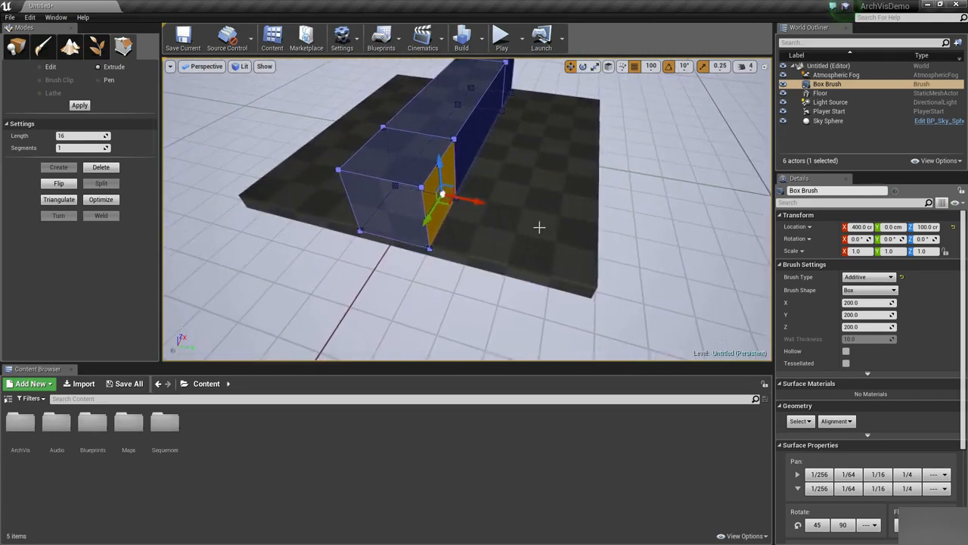
left_click_drag(484, 206, 623, 238)
right_click_drag(529, 210, 378, 209)
- Extrude the side face at the wall's other end along Y in the opposite direction, making a Z-shaped wall
left_click(490, 186)
right_click_drag(490, 186, 507, 187)
left_click_drag(512, 175, 362, 208)
right_click_drag(499, 121, 522, 111)
right_click_drag(349, 265, 438, 230)
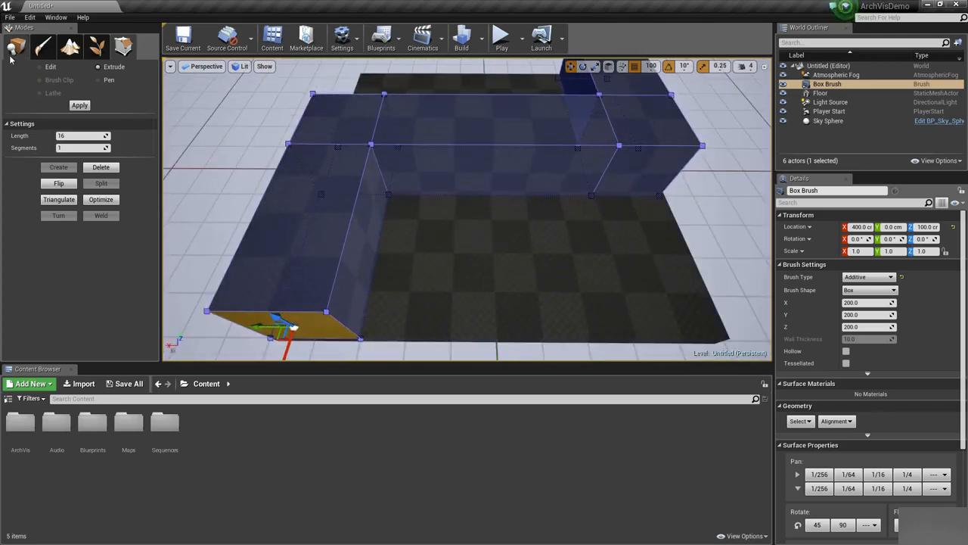
- Return to placing actors and add a linear stair brush beside the wall at X 0, Y -500, Z 0 cm
key("shift+1")
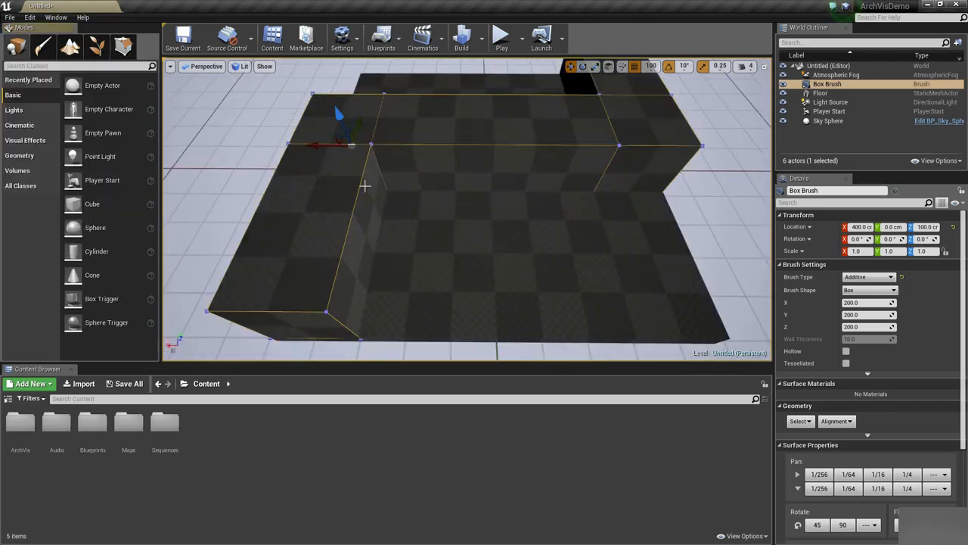
left_click(20, 155)
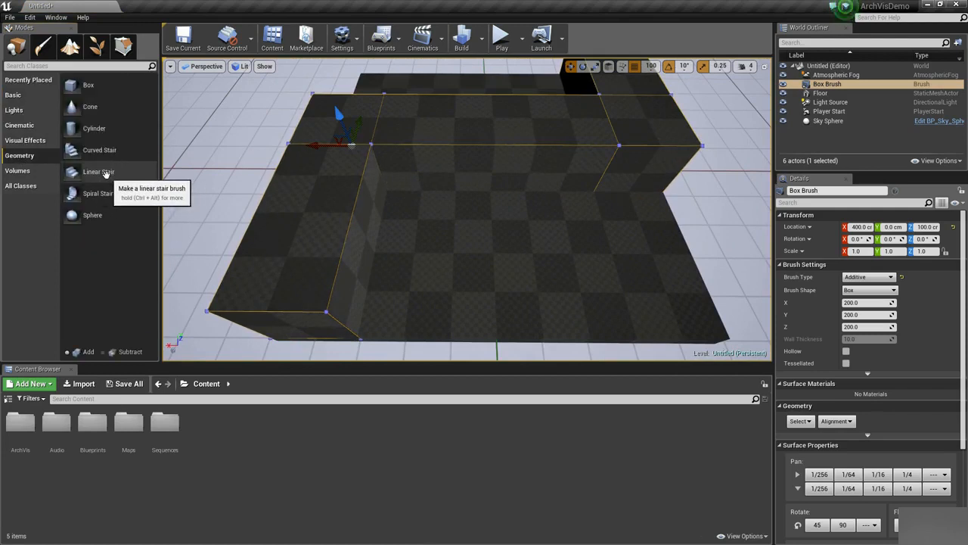
mouse_move(107, 178)
left_mouse_down()
mouse_move(400, 281)
mouse_move(475, 330)
left_mouse_up()
mouse_move(493, 321)
right_mouse_down()
mouse_move(480, 264)
mouse_move(503, 224)
right_mouse_up()
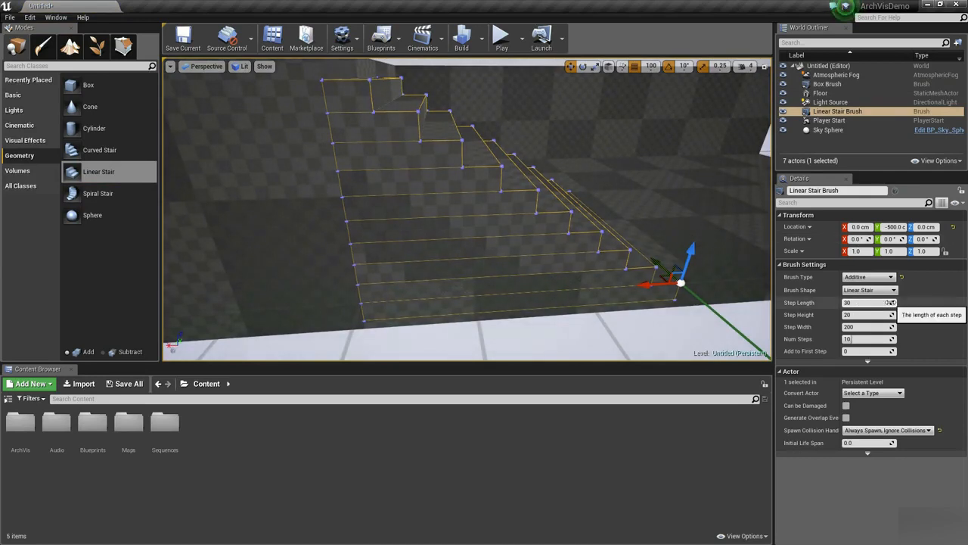
- Try 11 and 2 as the linear stair brush's number of steps, and set it back to 10
left_click(880, 340)
type("11")
key("Return")
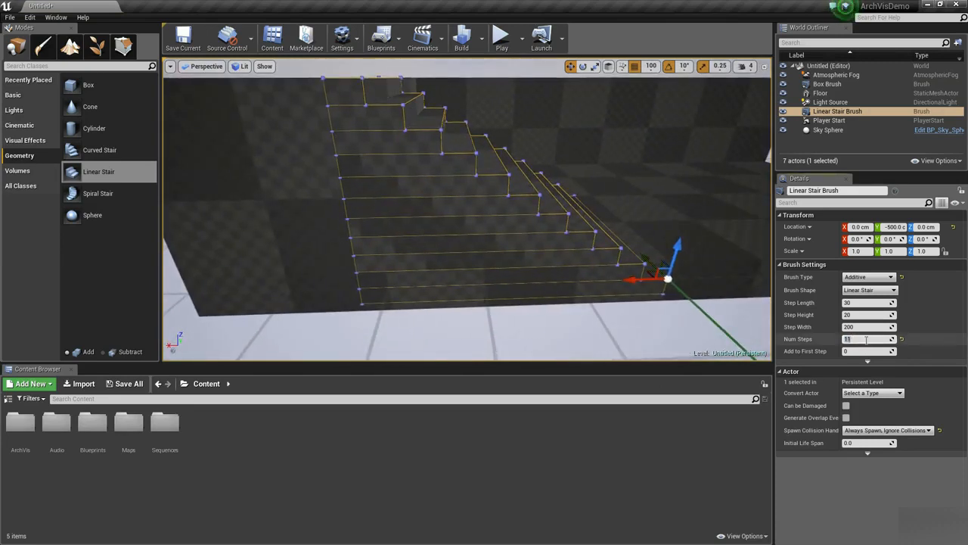
type("2")
key("Return")
type("1")
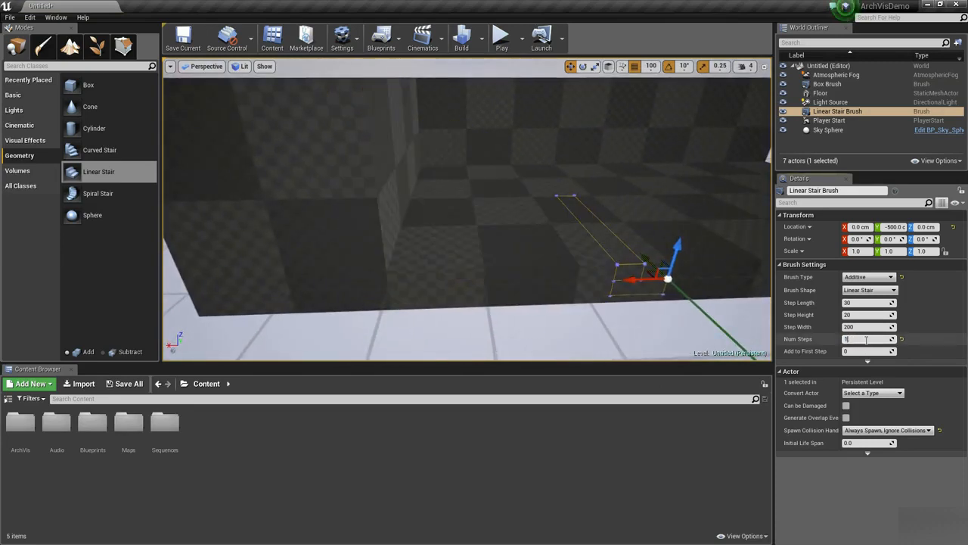
type("0")
key("Return")
- Duplicate the linear stair brush to Y 300 cm on the other side of the wall and rotate the copy 180° about Z
mouse_move(514, 175)
right_mouse_down()
mouse_move(488, 189)
mouse_move(506, 208)
mouse_move(514, 176)
mouse_move(531, 198)
mouse_move(508, 209)
mouse_move(519, 203)
right_mouse_up()
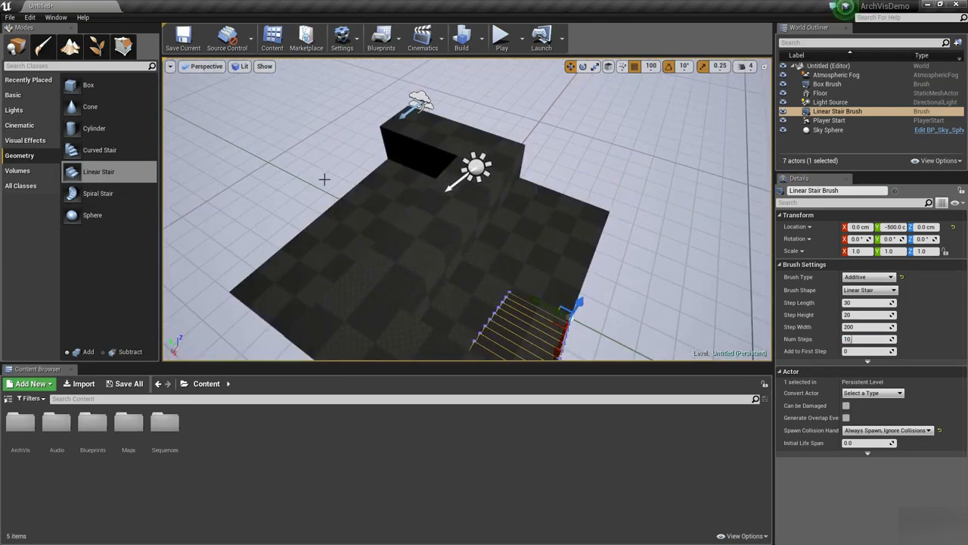
right_click_drag(400, 180, 418, 187)
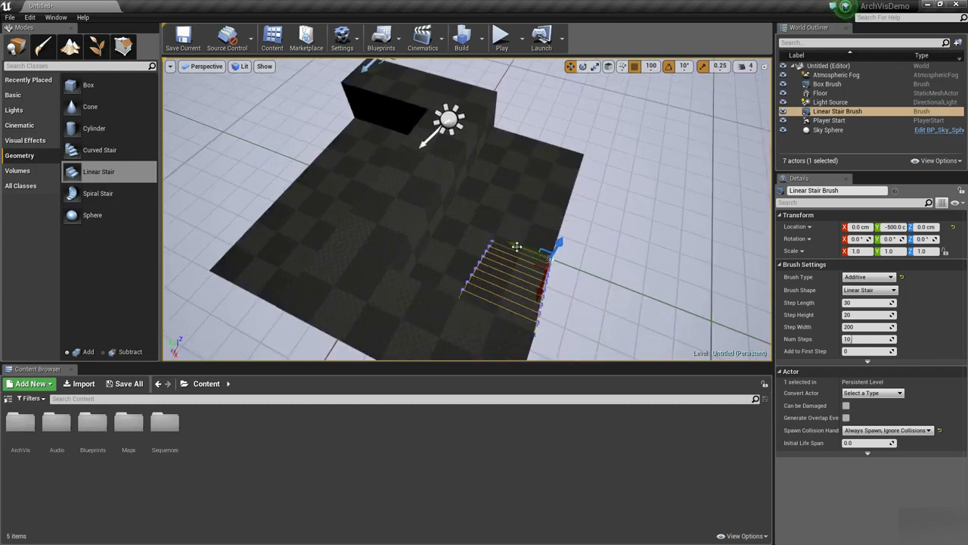
mouse_move(503, 249)
left_mouse_down("alt")
mouse_move(363, 226)
mouse_move(301, 205)
left_mouse_up("alt")
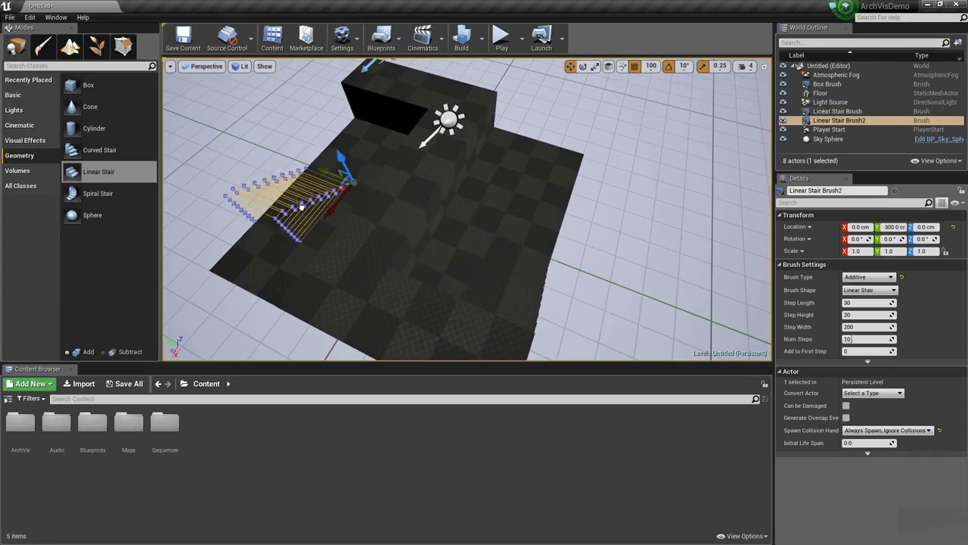
mouse_move(561, 283)
right_mouse_down()
mouse_move(534, 303)
mouse_move(514, 299)
mouse_move(492, 204)
mouse_move(681, 264)
mouse_move(726, 246)
mouse_move(492, 255)
right_mouse_up()
key("e")
mouse_move(488, 227)
left_mouse_down()
mouse_move(363, 250)
mouse_move(509, 251)
left_mouse_up()
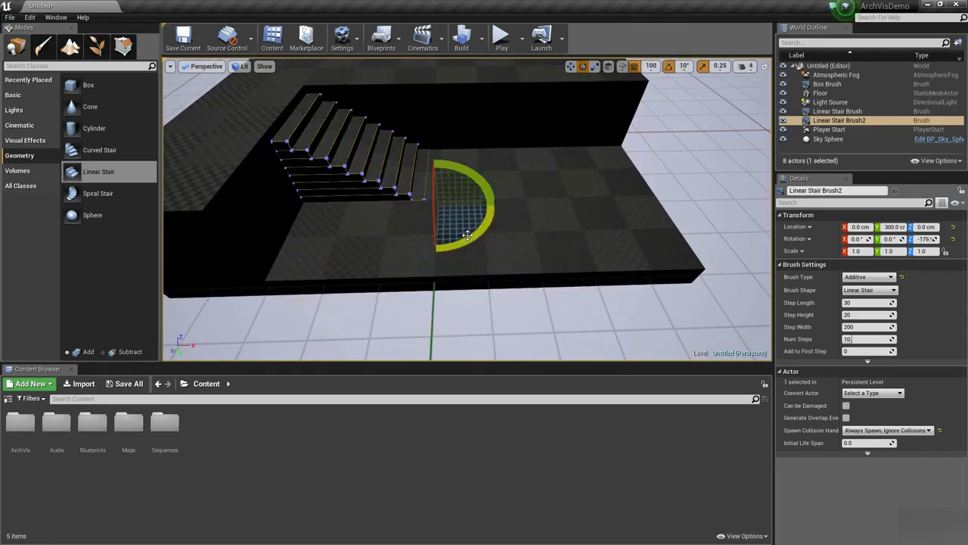
right_click_drag(391, 268, 341, 237)
- Move the stair copy along Y away from the middle wall and deselect it
key("r")
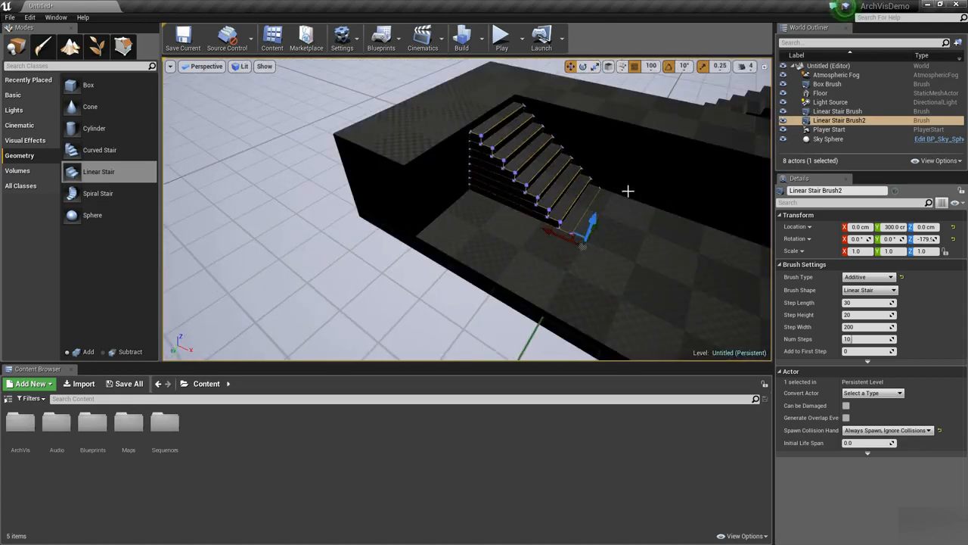
right_click_drag(598, 206, 627, 207)
left_click_drag(537, 223, 451, 271)
mouse_move(451, 280)
right_mouse_down()
mouse_move(476, 211)
mouse_move(434, 233)
right_mouse_up()
left_click(671, 167)
right_click_drag(389, 285, 401, 281)
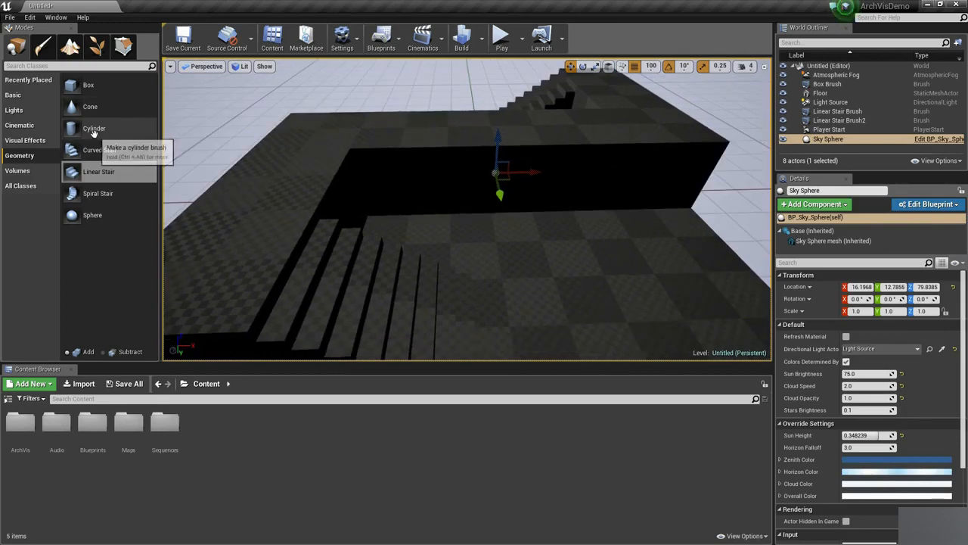
- Place an additive cylinder brush on the floor at X 0, Y 200, Z 100 cm and rotate it -90° about X
mouse_move(93, 132)
left_mouse_down()
mouse_move(378, 227)
mouse_move(497, 227)
left_mouse_up()
right_click_drag(471, 160, 470, 159)
key("e")
mouse_move(523, 213)
left_mouse_down()
mouse_move(398, 156)
mouse_move(400, 235)
mouse_move(408, 194)
left_mouse_up()
right_click_drag(409, 194, 465, 169)
- Move the cylinder brush into the middle wall at Y 0 and lower it to Z 0
key("w")
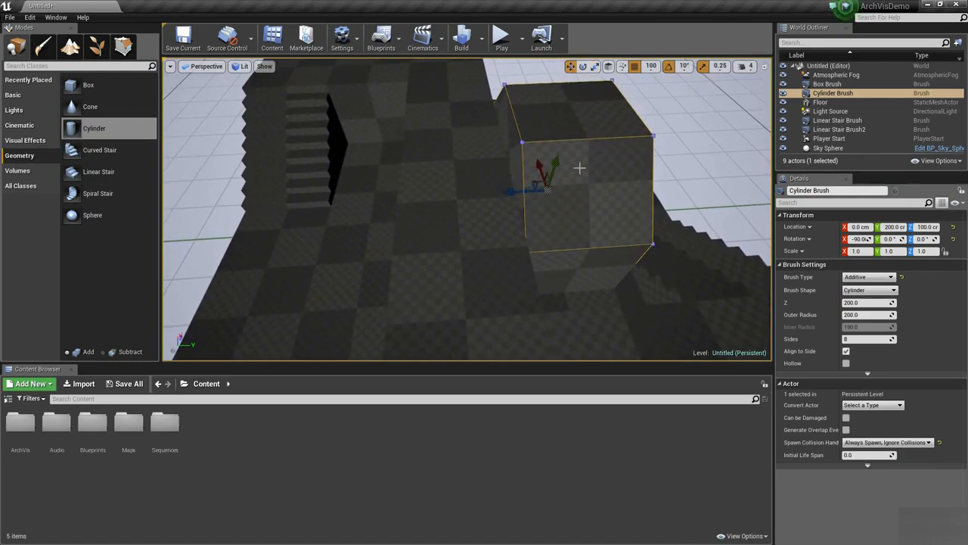
left_click_drag(511, 193, 401, 205)
key("f")
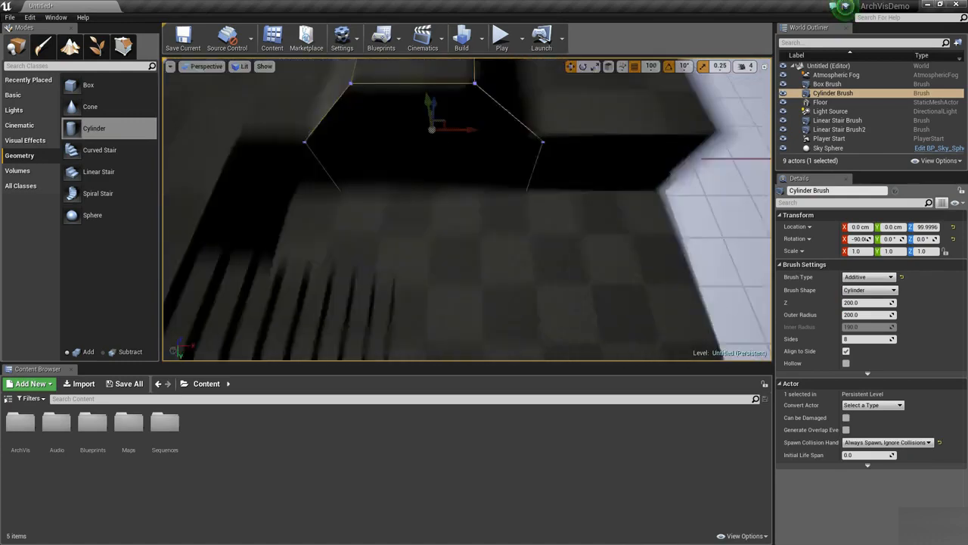
right_click_drag(400, 205, 401, 205)
right_click_drag(516, 185, 516, 185)
key("space")
key("space")
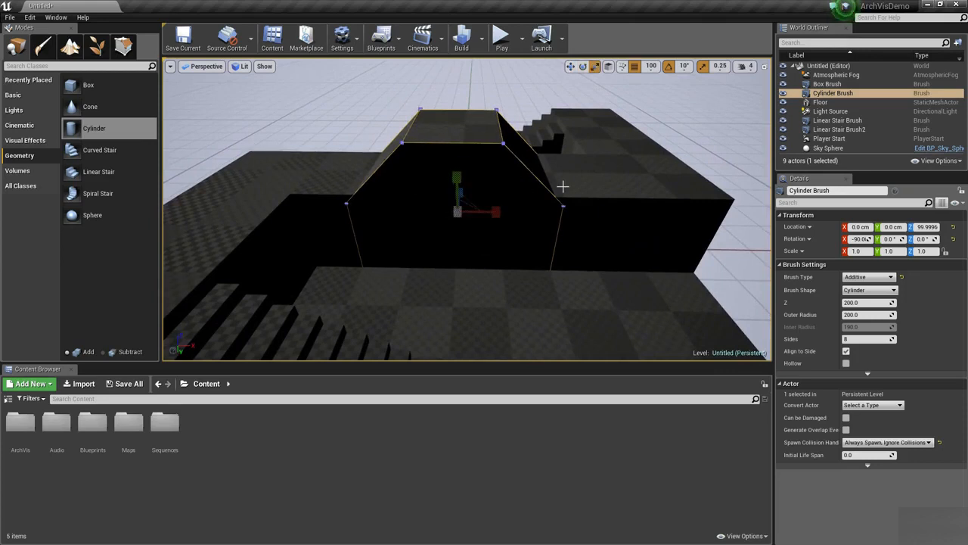
right_click_drag(519, 194, 519, 194)
left_click_drag(490, 233, 490, 233)
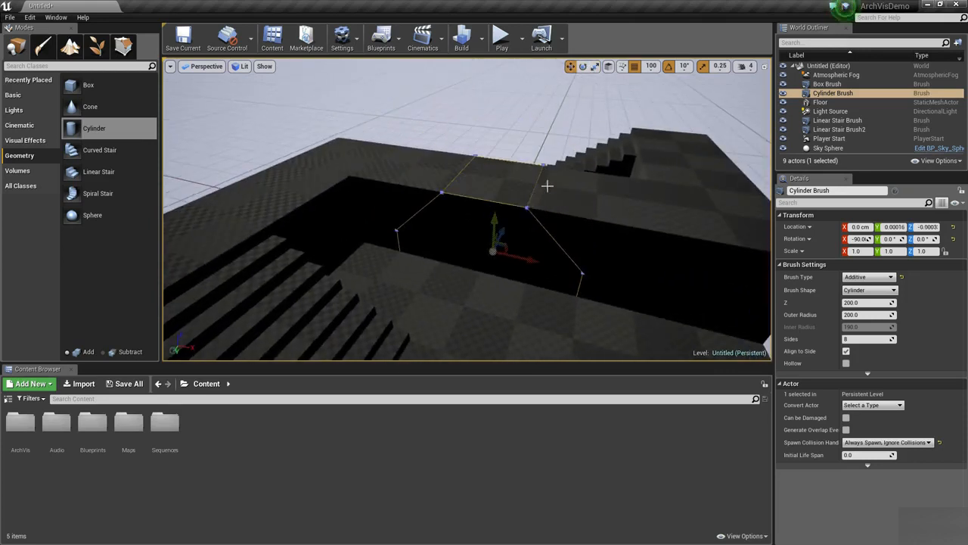
right_click_drag(490, 232, 490, 233)
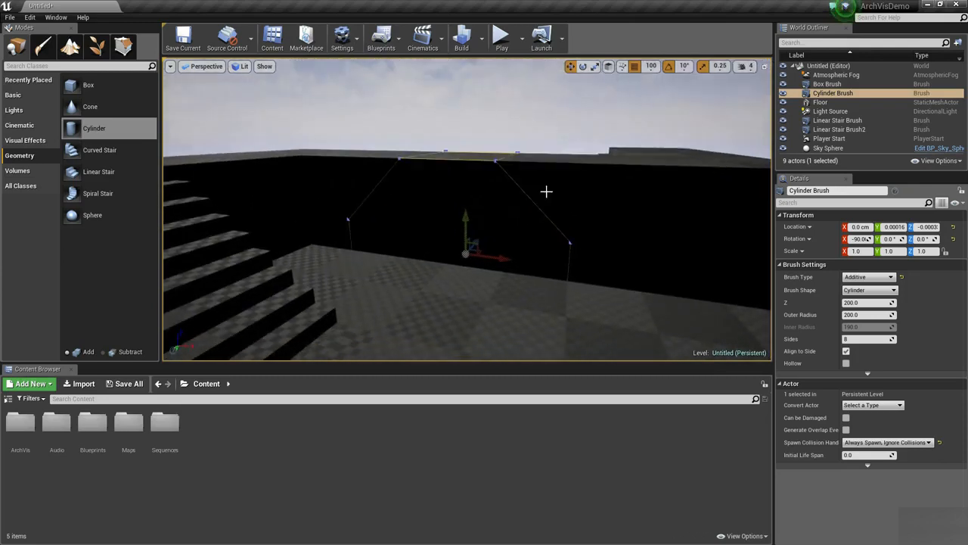
- Set the cylinder brush's type to Subtractive to cut an opening through the middle wall, and deselect it
left_click(869, 276)
left_click(861, 297)
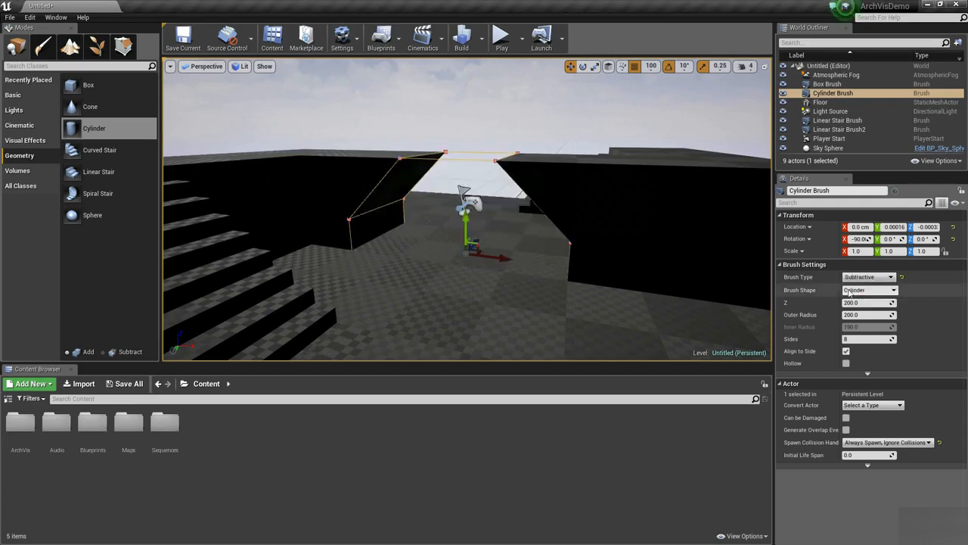
right_click_drag(530, 292, 530, 292)
left_click(608, 173)
right_click_drag(607, 173, 607, 173)
mouse_move(586, 213)
right_mouse_down()
mouse_move(544, 219)
mouse_move(554, 189)
right_mouse_up()
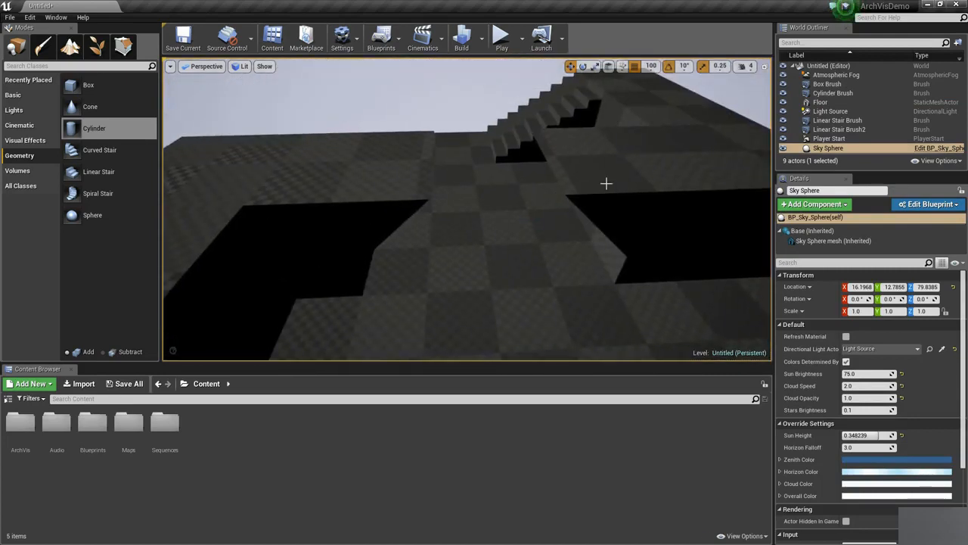
- Select the subtractive cylinder brush and inspect its shape in Wireframe view mode
left_click(855, 93)
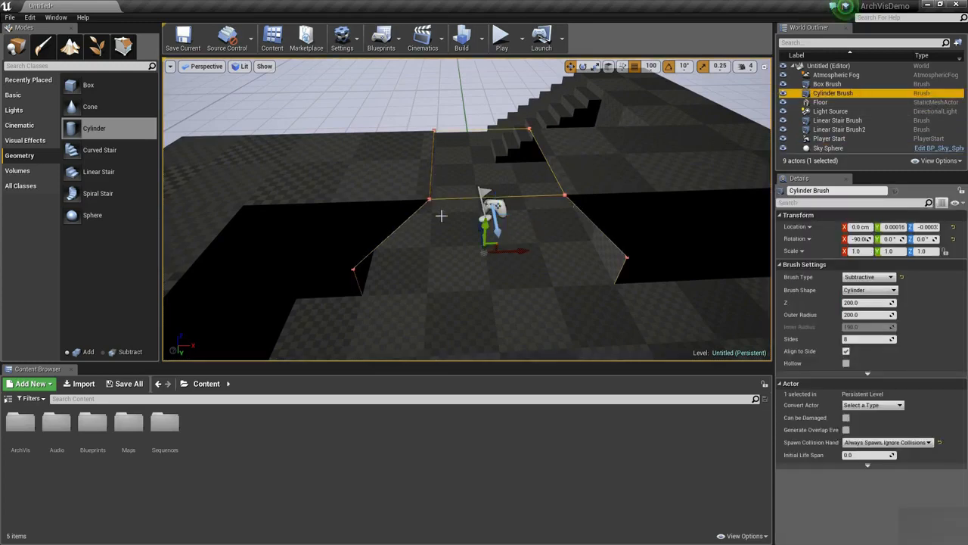
right_click_drag(425, 187, 488, 179)
key("alt+2")
key("f")
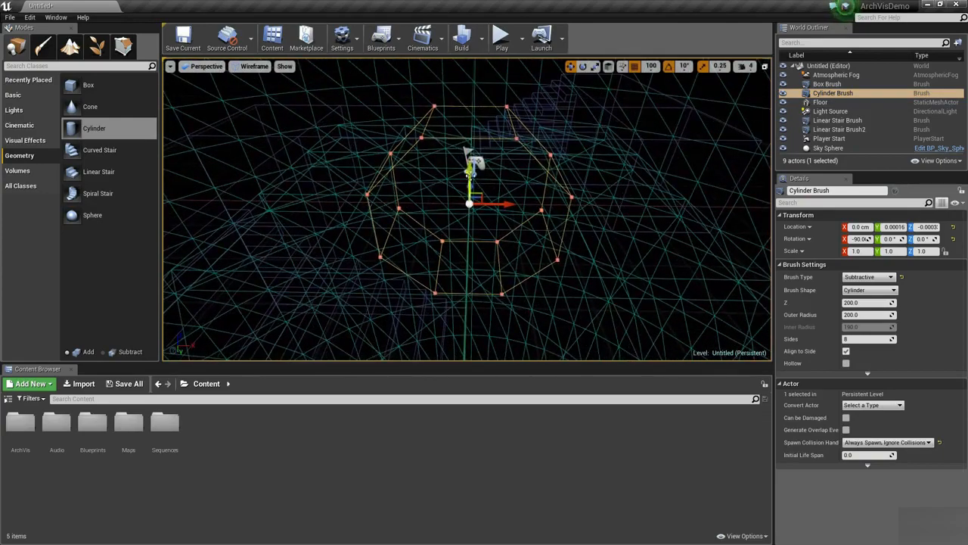
left_click(350, 174)
left_click(464, 107)
mouse_move(451, 191)
right_mouse_down()
mouse_move(560, 163)
mouse_move(427, 151)
mouse_move(469, 173)
mouse_move(513, 159)
right_mouse_up()
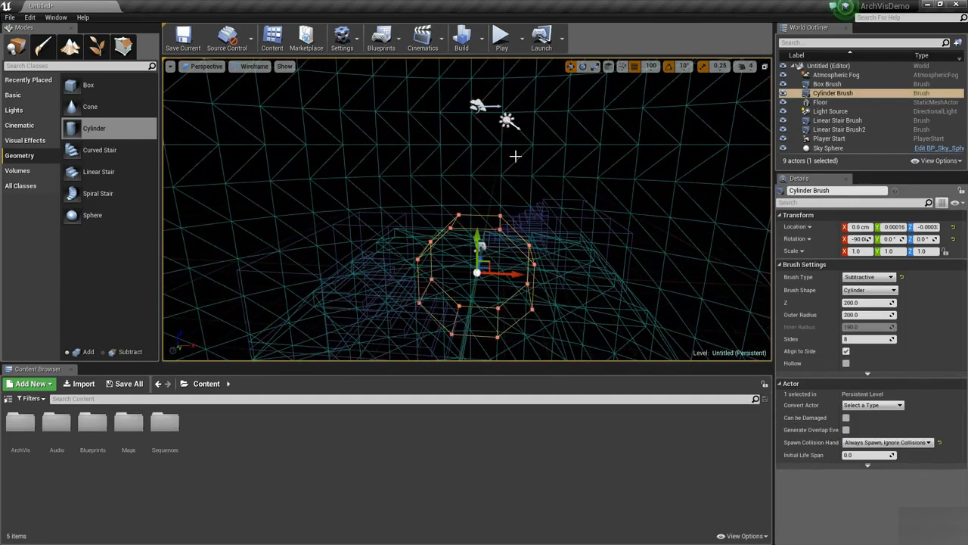
- Hide the sky sphere and the floor in the Wireframe view, and unhide all hidden actors
left_click(515, 156)
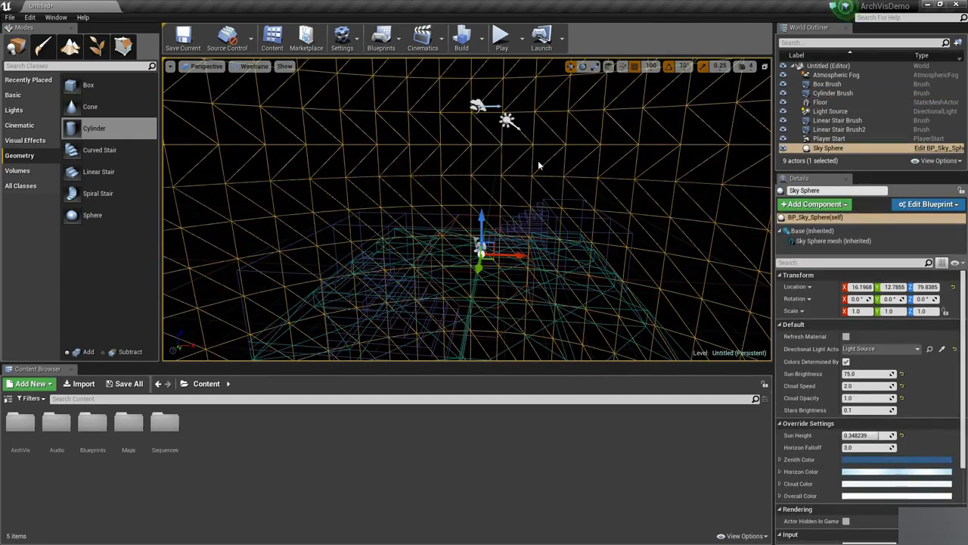
key("h")
right_click_drag(538, 165, 667, 304)
left_click(646, 266)
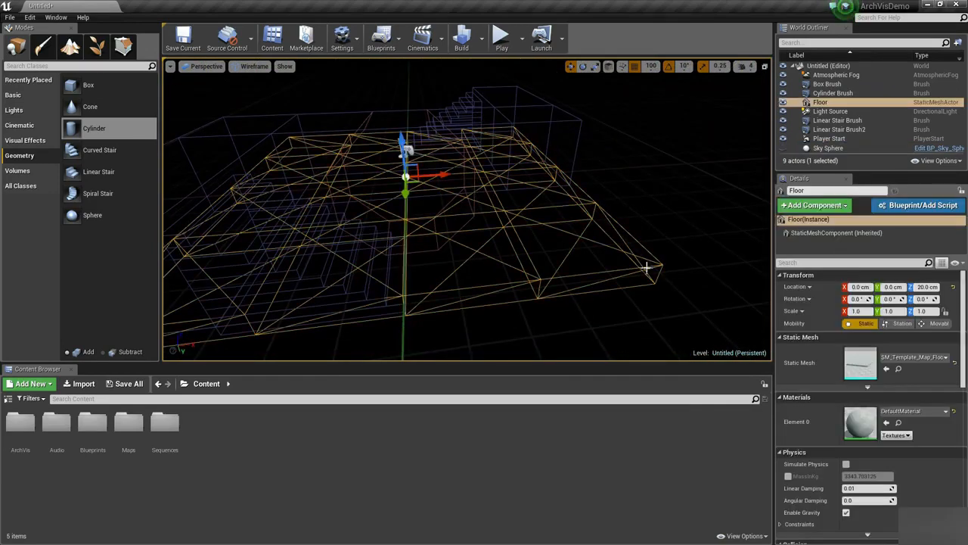
key("h")
mouse_move(646, 267)
right_mouse_down()
mouse_move(589, 274)
mouse_move(624, 242)
mouse_move(611, 225)
right_mouse_up()
key("ctrl+h")
right_click_drag(658, 283, 578, 281)
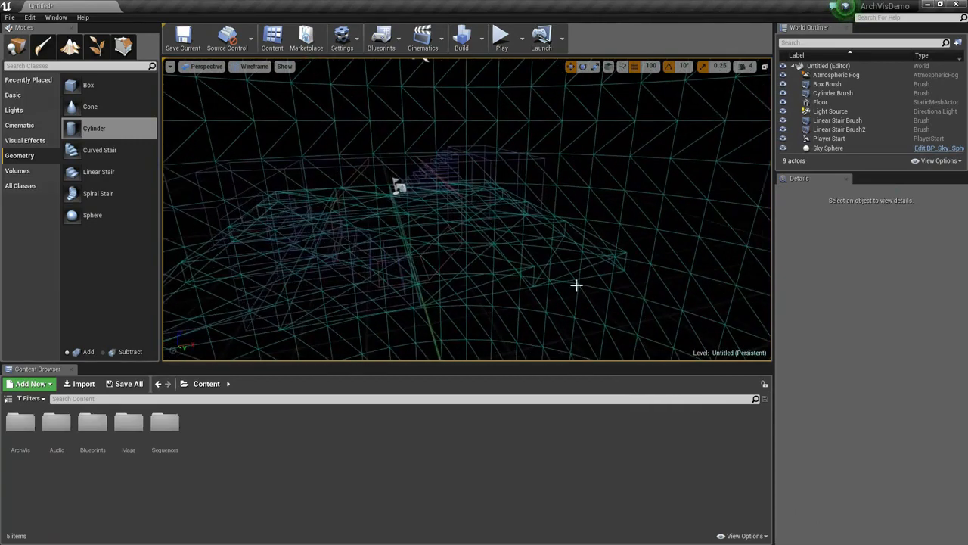
- Hide the sky sphere and the floor again so only the geometry brushes remain in the Wireframe view
left_click(589, 267)
key("h")
left_click(640, 190)
key("h")
mouse_move(640, 190)
right_mouse_down()
mouse_move(627, 187)
mouse_move(685, 219)
mouse_move(624, 227)
mouse_move(540, 261)
mouse_move(476, 250)
mouse_move(605, 227)
right_mouse_up()
- Select the subtractive cylinder brush and lower it to Z -10 cm using a position grid snap of 10
mouse_move(484, 204)
right_mouse_down()
mouse_move(484, 235)
mouse_move(431, 163)
mouse_move(481, 140)
right_mouse_up()
left_click(479, 203)
right_click_drag(484, 225, 479, 224)
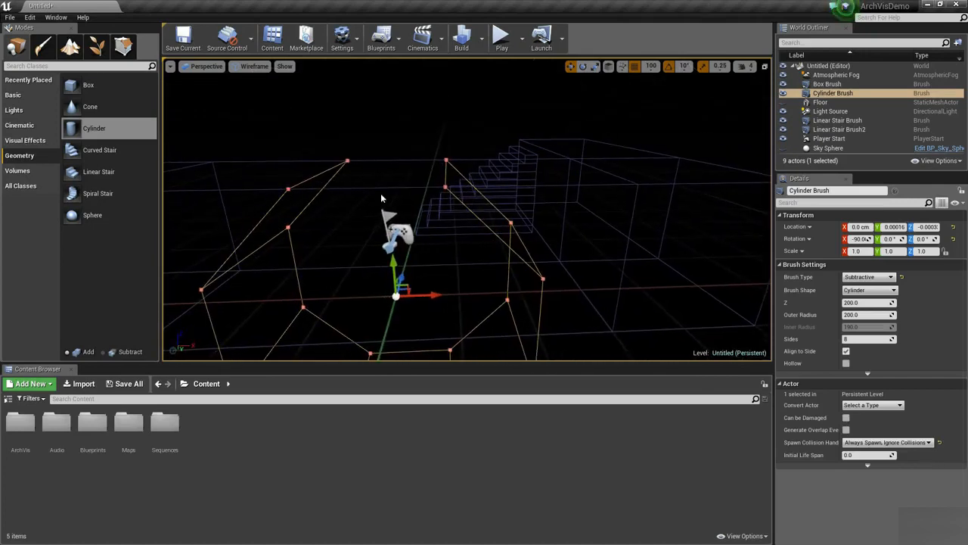
mouse_move(440, 219)
right_mouse_down()
mouse_move(408, 265)
mouse_move(423, 221)
mouse_move(412, 220)
right_mouse_up()
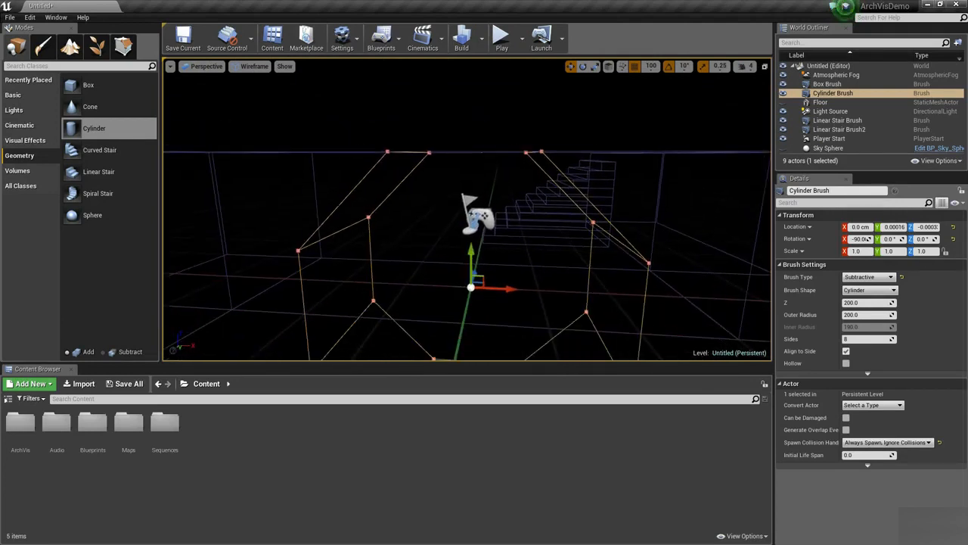
left_click(652, 67)
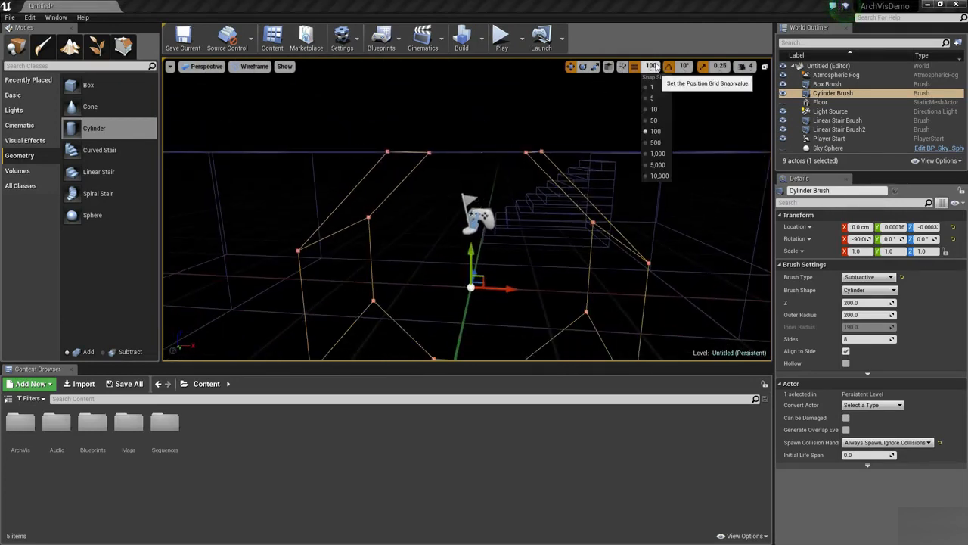
left_click(655, 110)
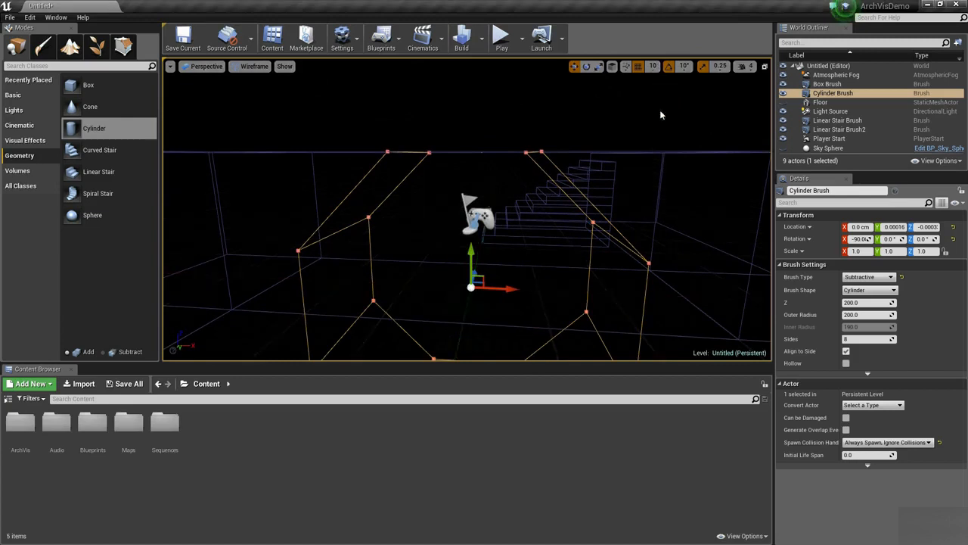
left_click_drag(470, 252, 470, 259)
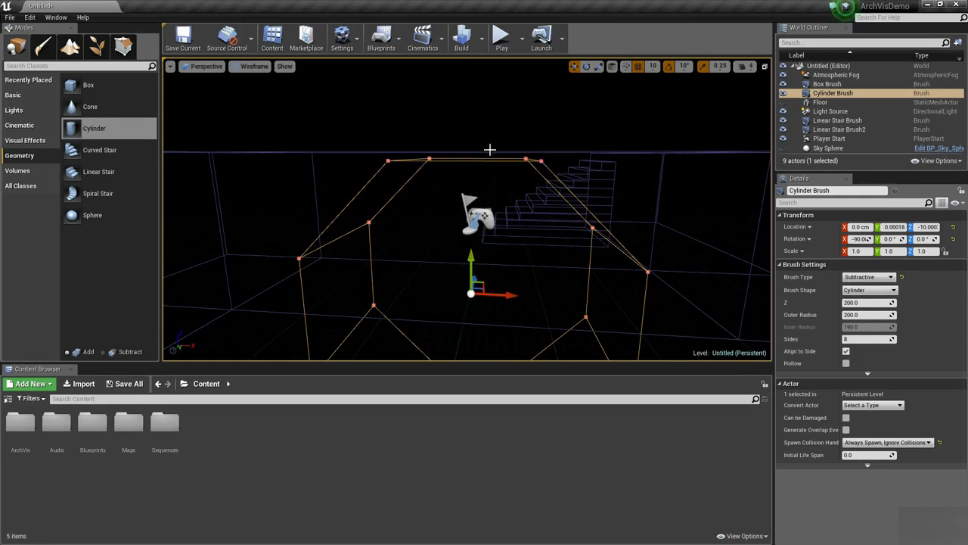
- Set the position grid snap back to 100 and deselect the cylinder brush
left_click(651, 66)
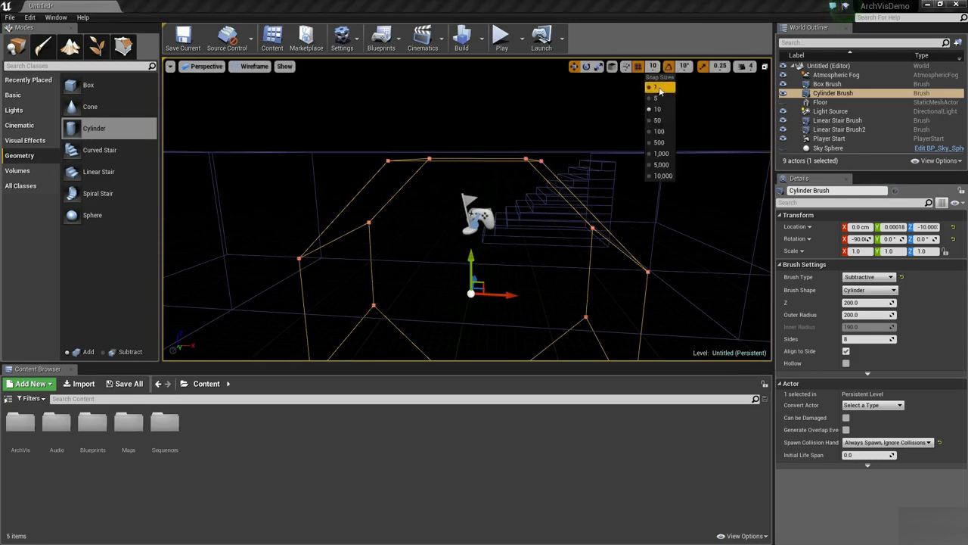
left_click(657, 132)
mouse_move(556, 153)
right_mouse_down()
mouse_move(531, 165)
mouse_move(561, 152)
right_mouse_up()
left_click(647, 178)
right_click_drag(647, 178, 590, 188)
- Switch the viewport to Lit view mode and unhide all hidden actors
key("alt+3")
key("alt+4")
mouse_move(369, 155)
right_mouse_down()
mouse_move(355, 172)
mouse_move(390, 171)
mouse_move(399, 151)
right_mouse_up()
right_click_drag(471, 95, 416, 129)
right_click_drag(495, 282, 512, 289)
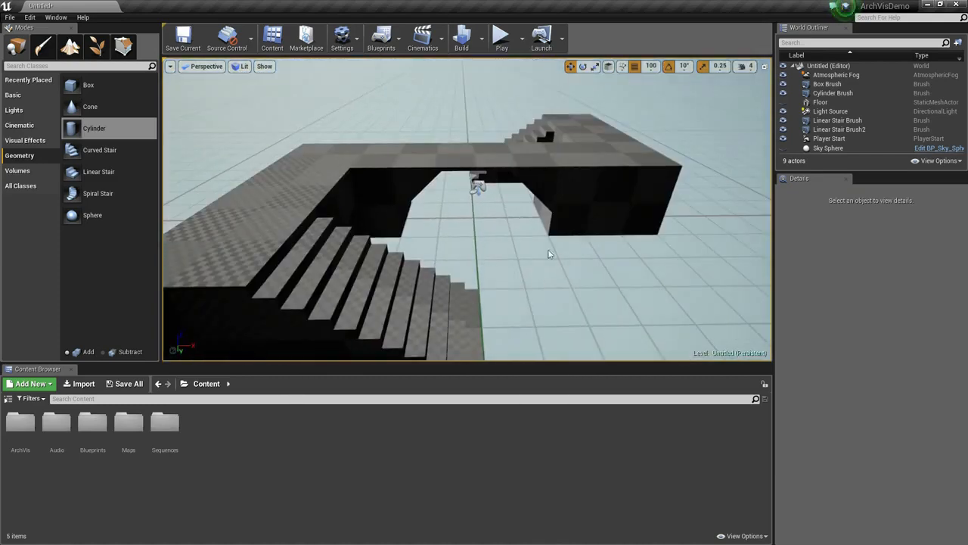
mouse_move(565, 221)
right_mouse_down()
mouse_move(547, 201)
mouse_move(547, 225)
mouse_move(558, 219)
mouse_move(556, 204)
mouse_move(533, 224)
mouse_move(287, 219)
right_mouse_up()
key("ctrl+h")
- Fly around the level in the viewport to examine the opening in the middle wall and the stairs
key("w")
key("w")
right_click_drag(532, 227, 492, 227)
key("s")
key("w")
right_click_drag(516, 177, 513, 178)
right_click_drag(555, 203, 566, 175)
right_click_drag(493, 106, 492, 105)
- Play the level in the editor, move through the opening and around the stairs, and stop the play session
left_click(500, 35)
left_click(492, 151)
key("w")
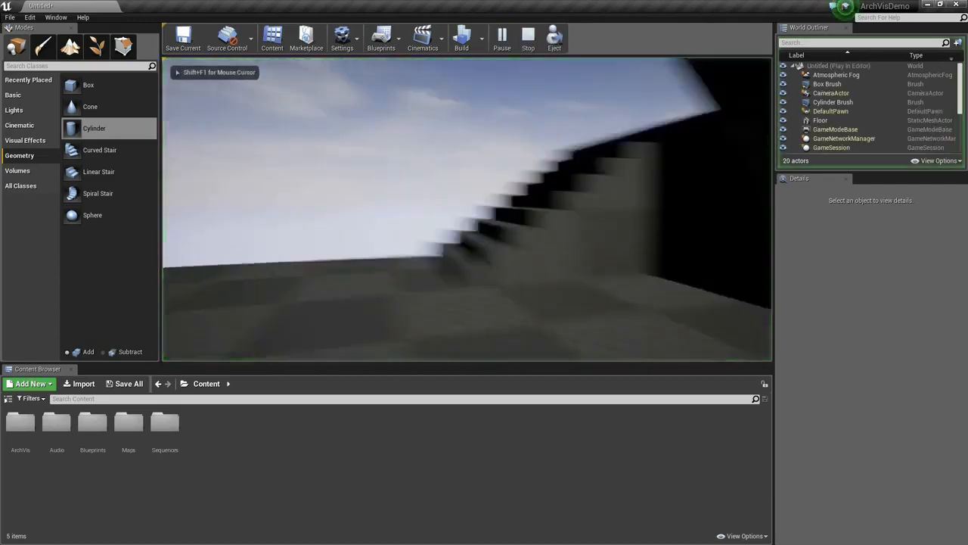
key("w")
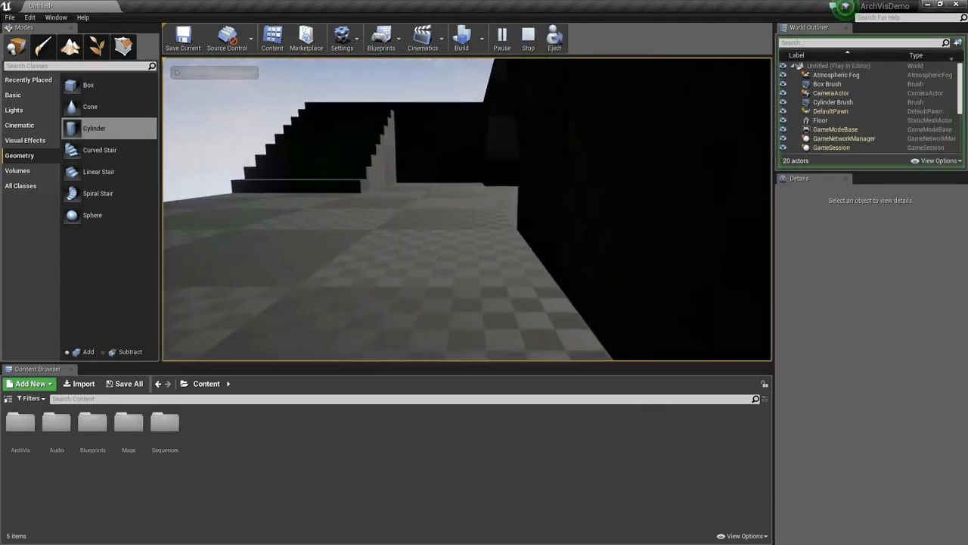
key("s")
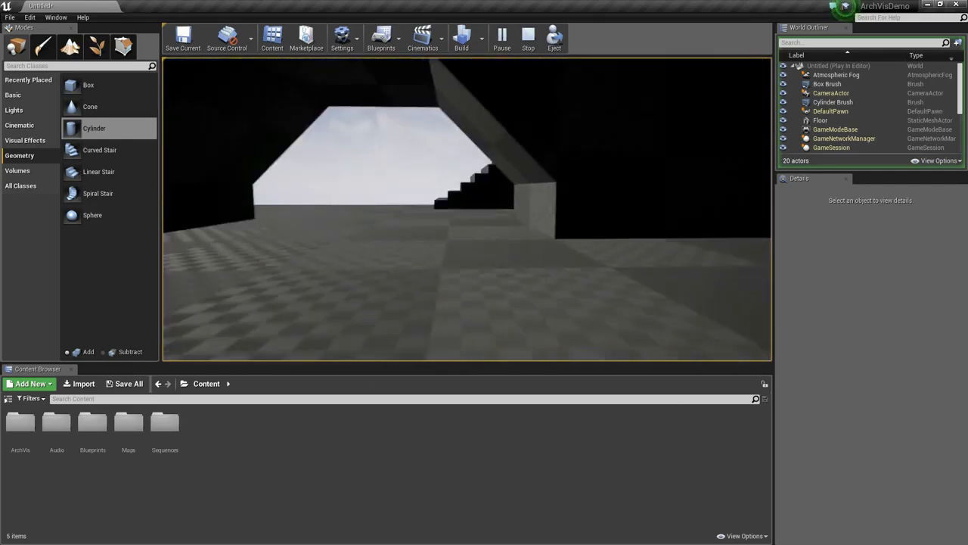
key("s")
key("w")
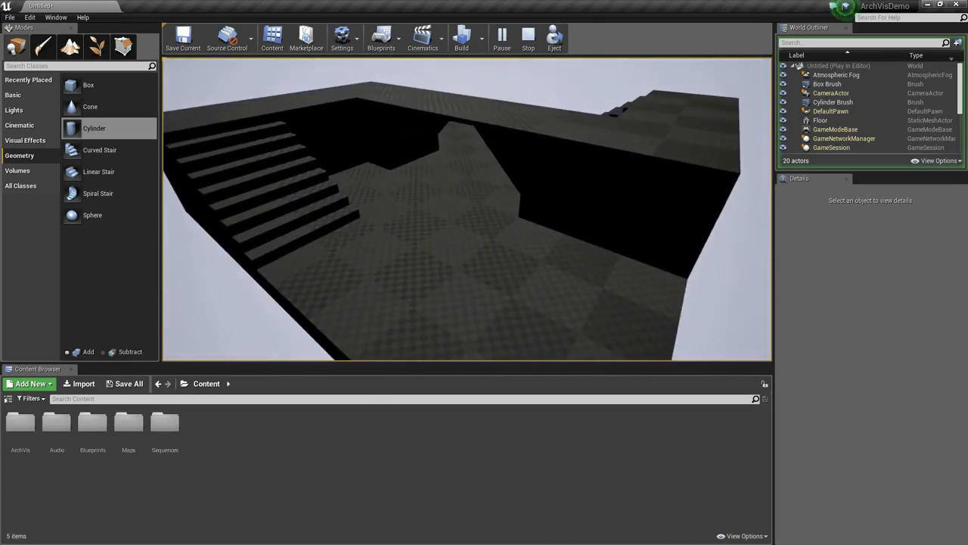
key("Escape")
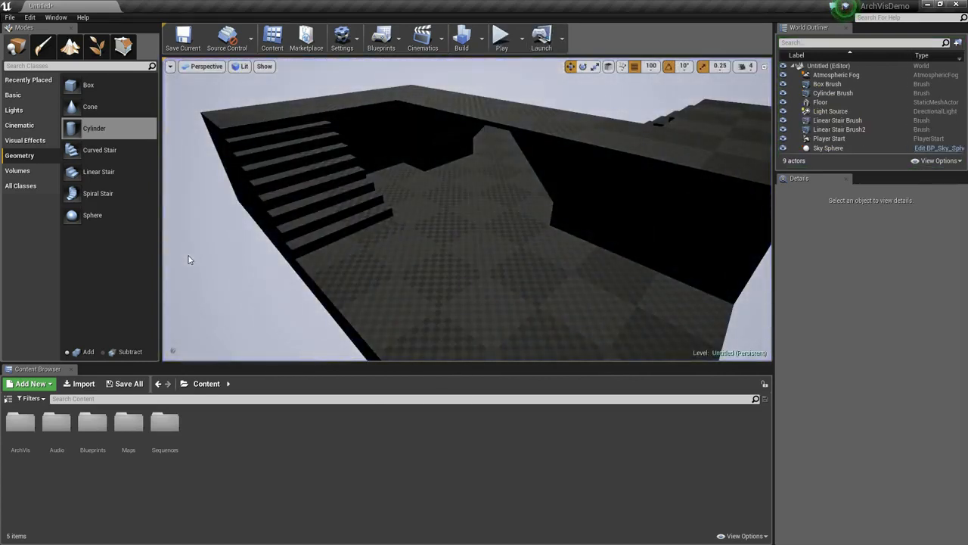